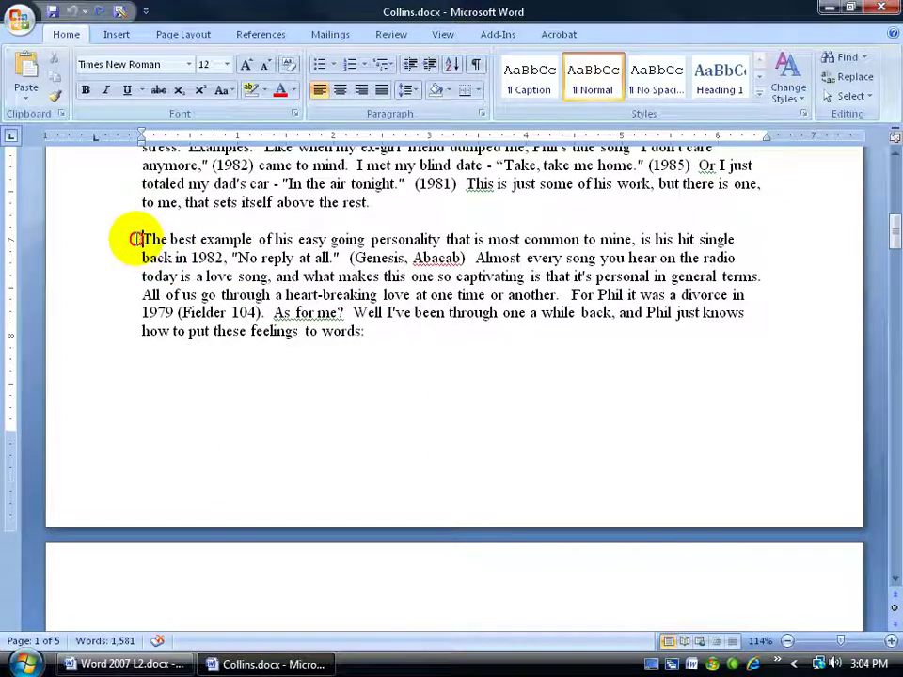
Insert blank lines above the "The best example" paragraph until only its last line falls onto page 2.
key(Return)
key(Return)
key(Return)
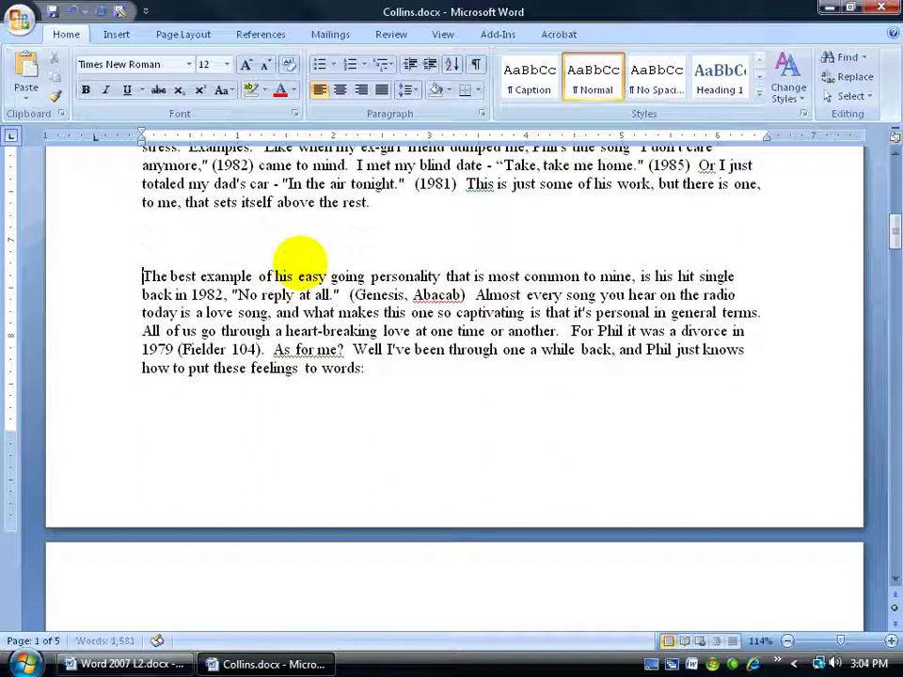
key(Return)
key(Return)
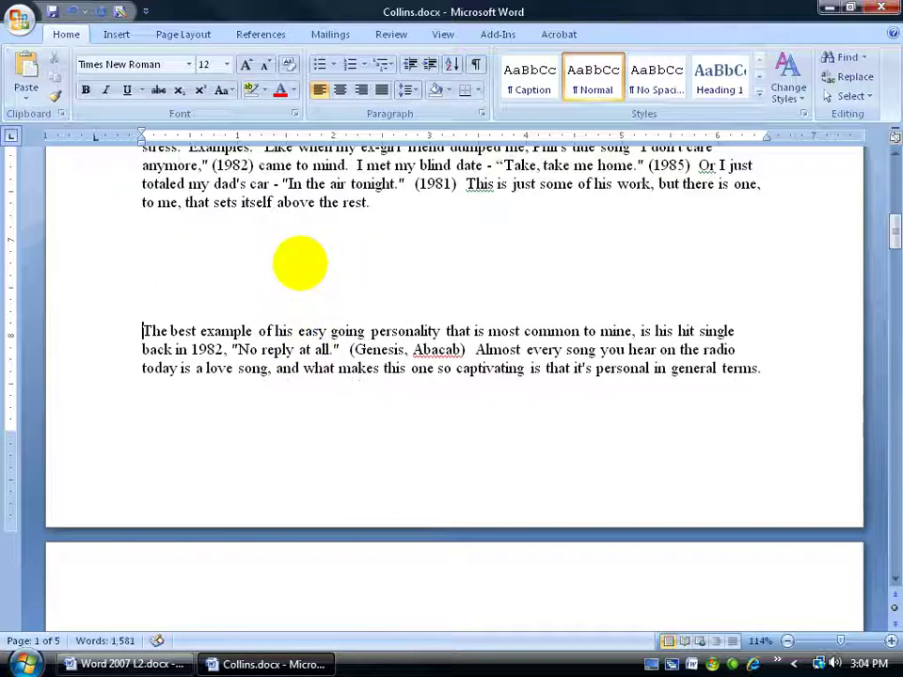
scroll(395, 325, down, 3)
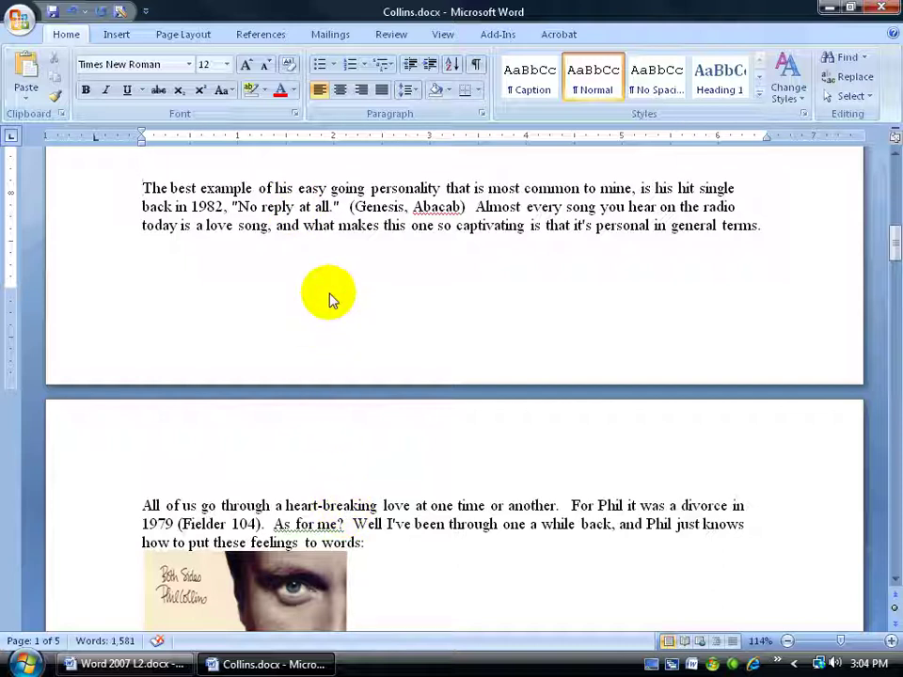
key(BackSpace)
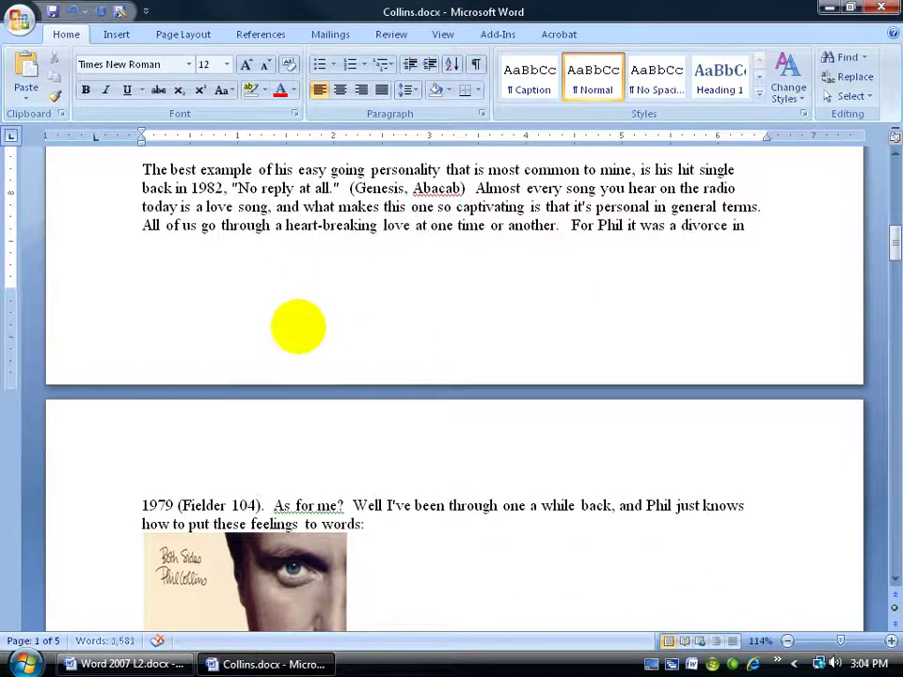
key(BackSpace)
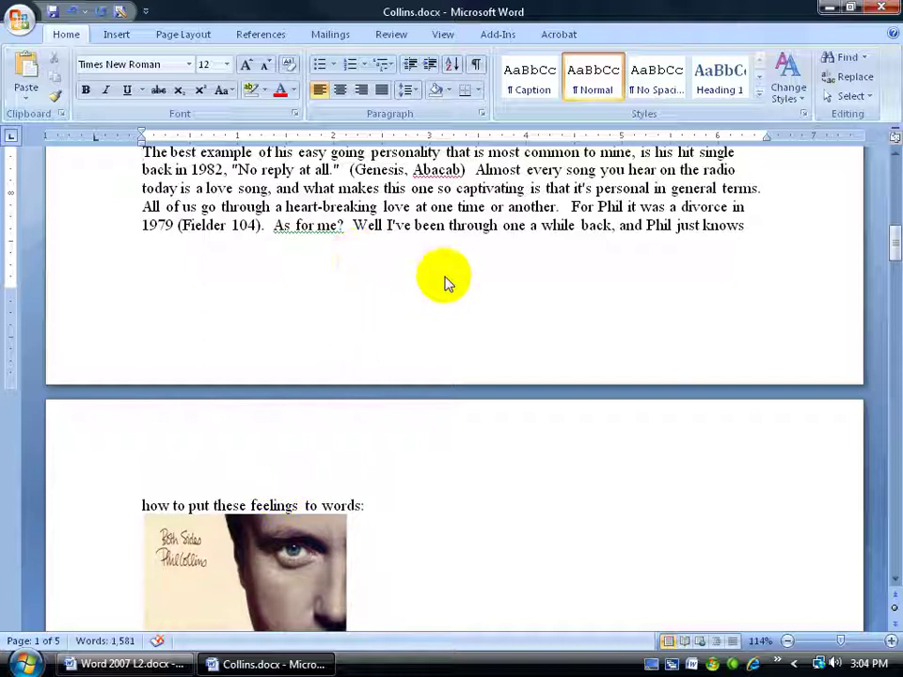
Undo the blank lines inserted above the "The best example" paragraph.
drag(881, 241, 880, 227)
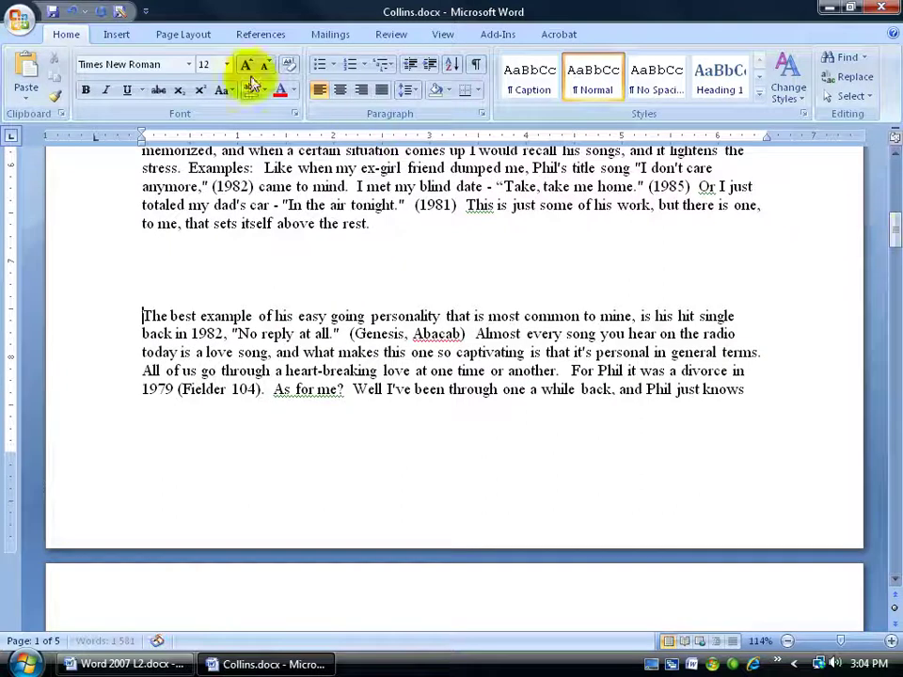
click(73, 11)
click(73, 11)
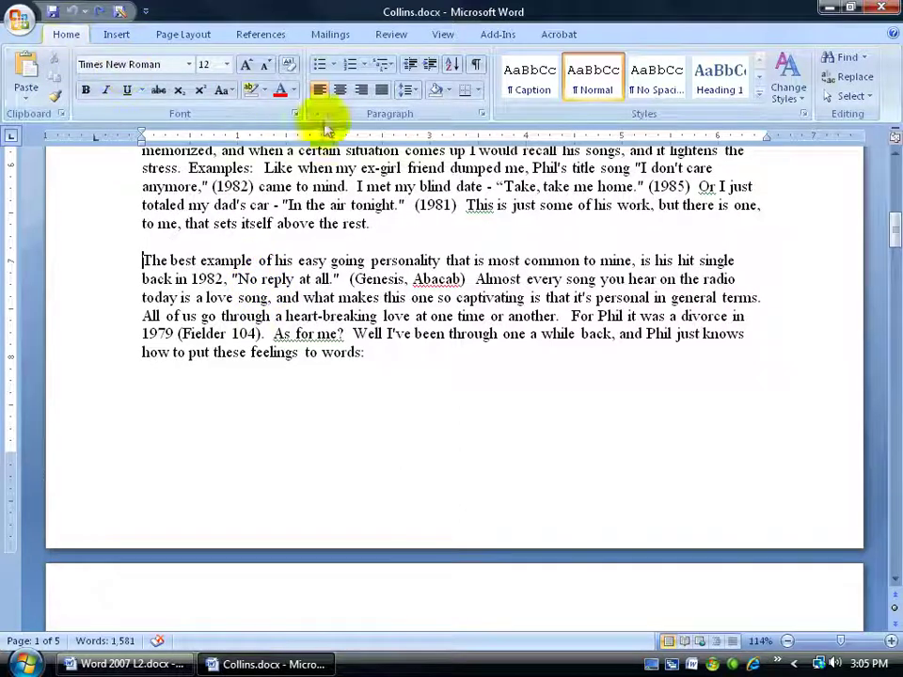
click(482, 114)
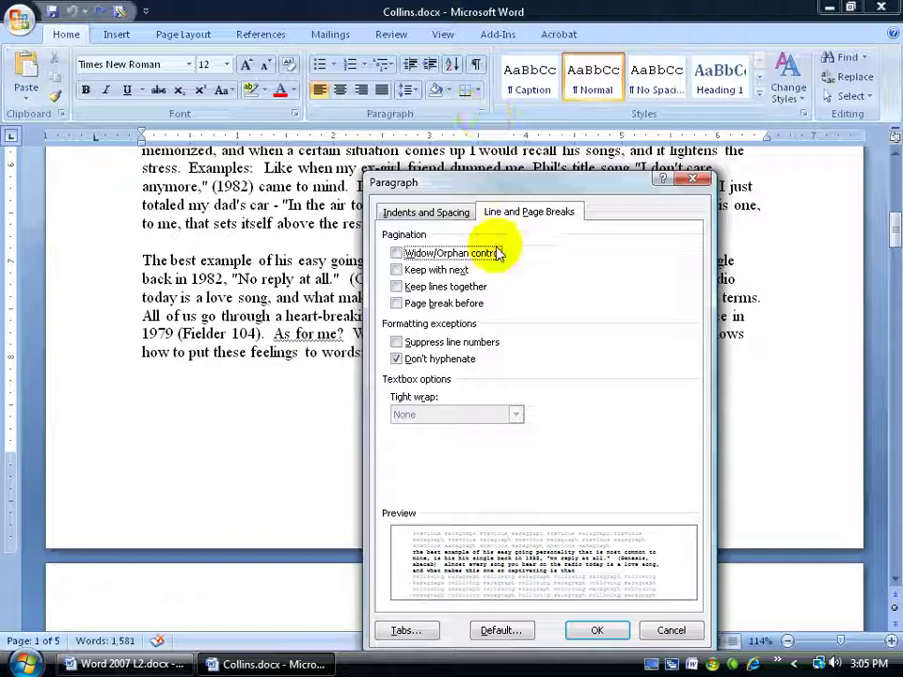
click(449, 214)
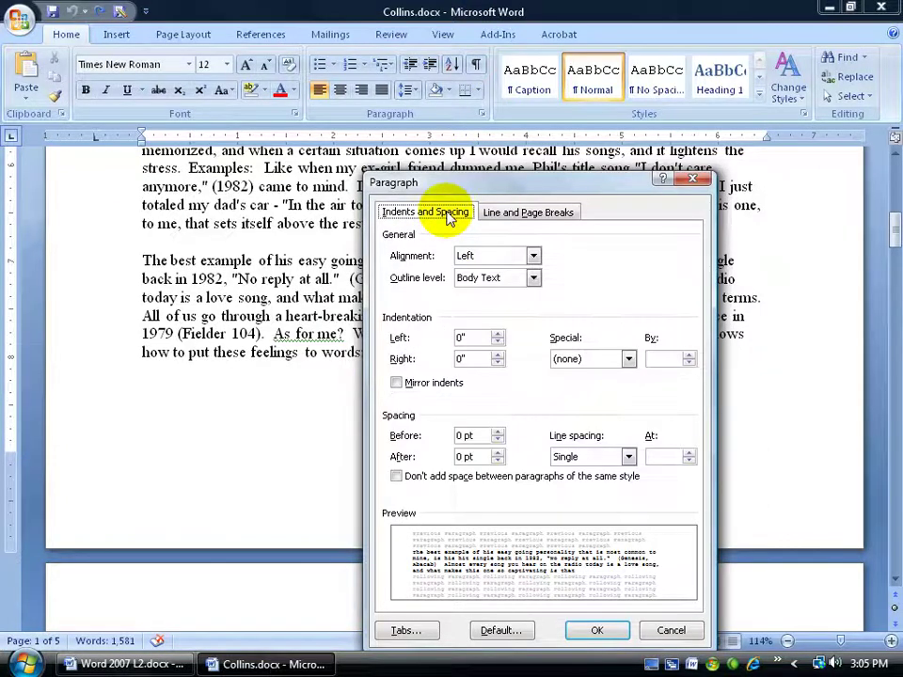
click(514, 215)
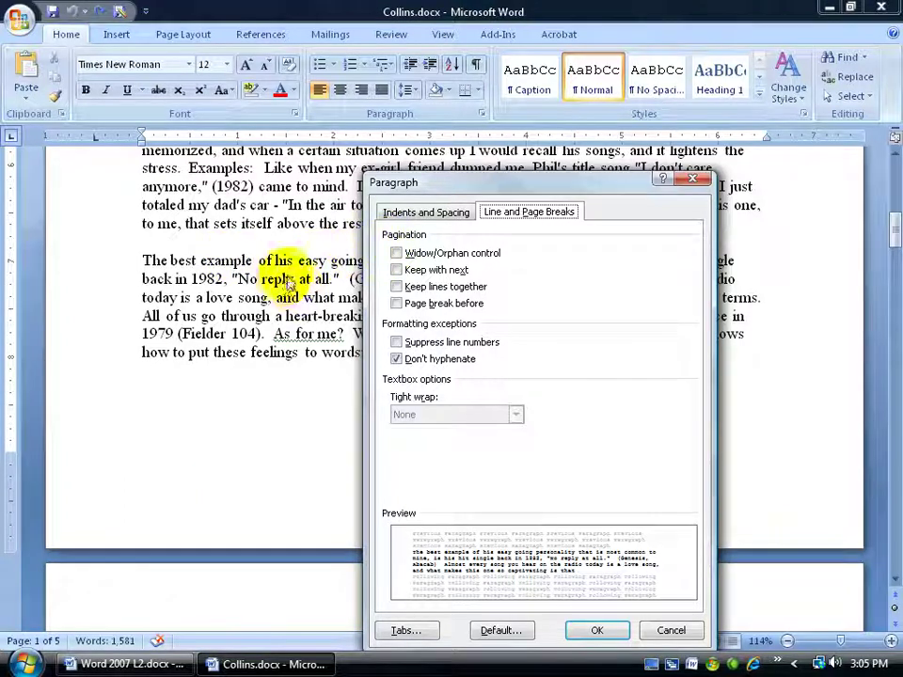
click(396, 253)
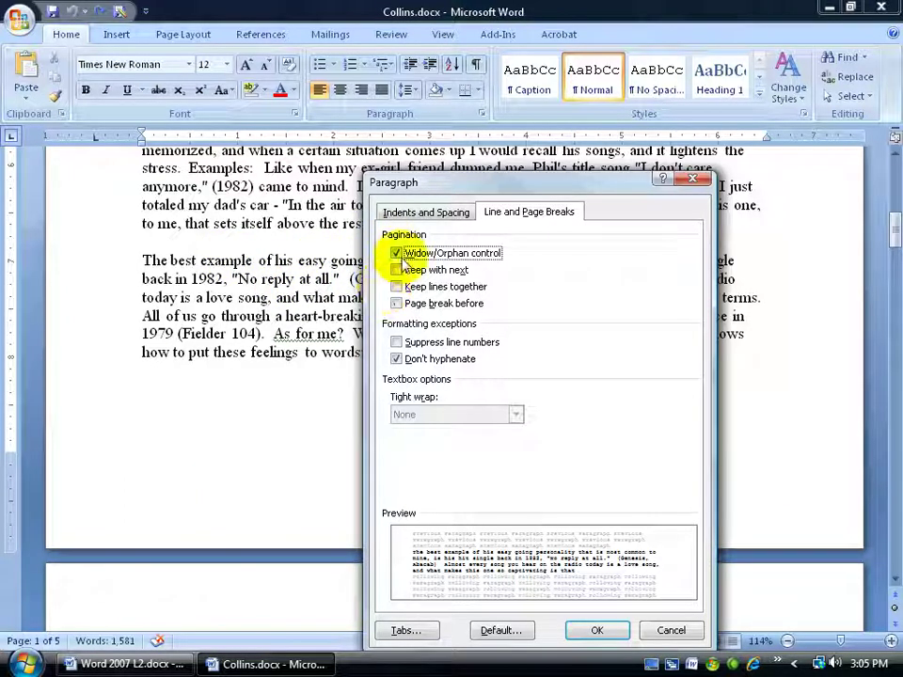
click(668, 631)
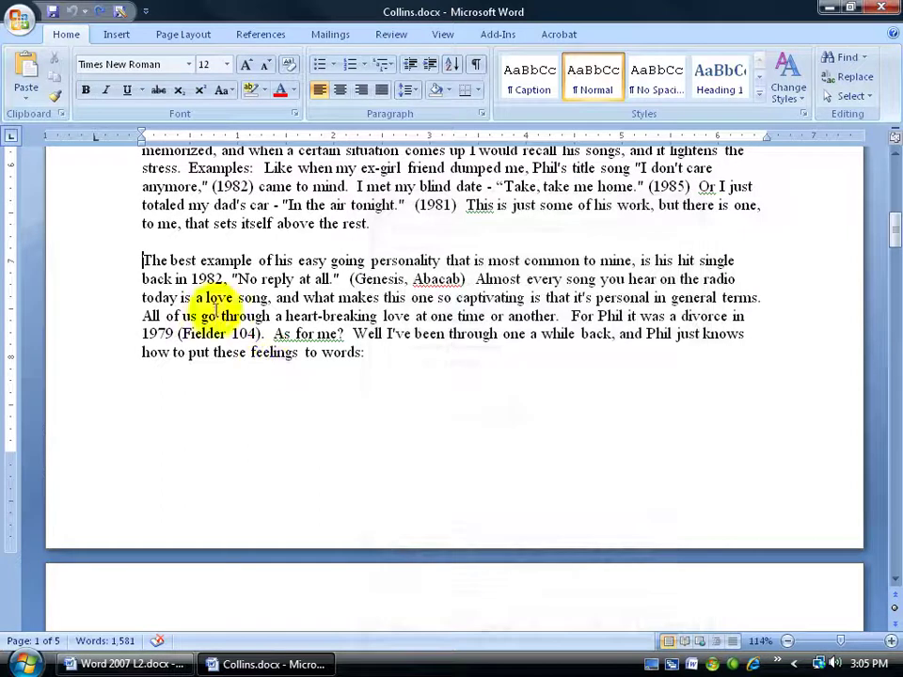
Insert three blank lines above the "The best example" paragraph to push its last line onto page 2.
click(134, 262)
key(Return)
key(Return)
key(Return)
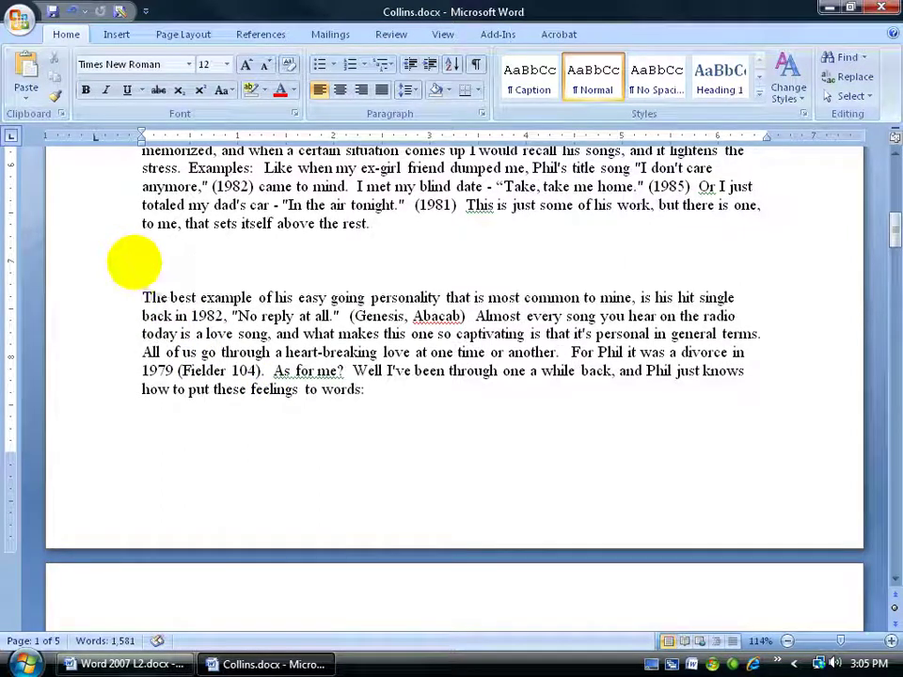
scroll(171, 343, down, 1)
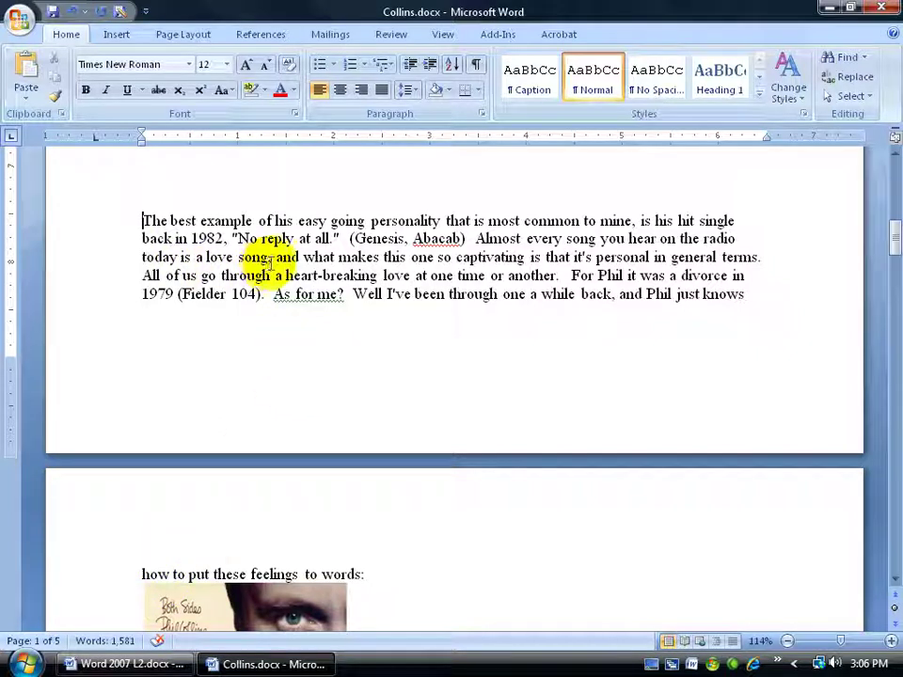
Try Widow/Orphan control on the paragraph whose last line sits alone on page 2, and undo the change.
click(201, 573)
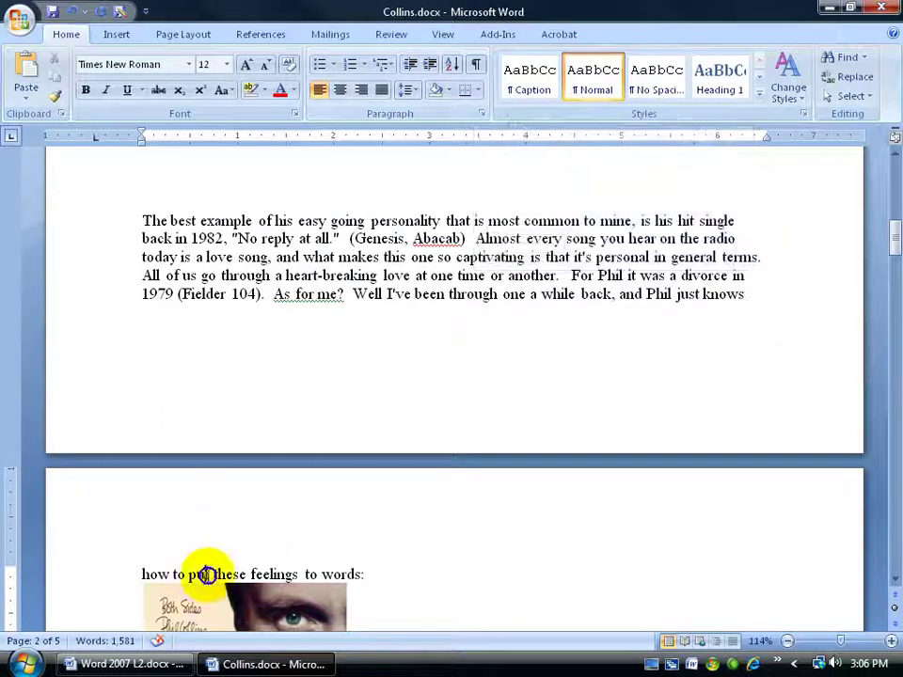
right_click(208, 578)
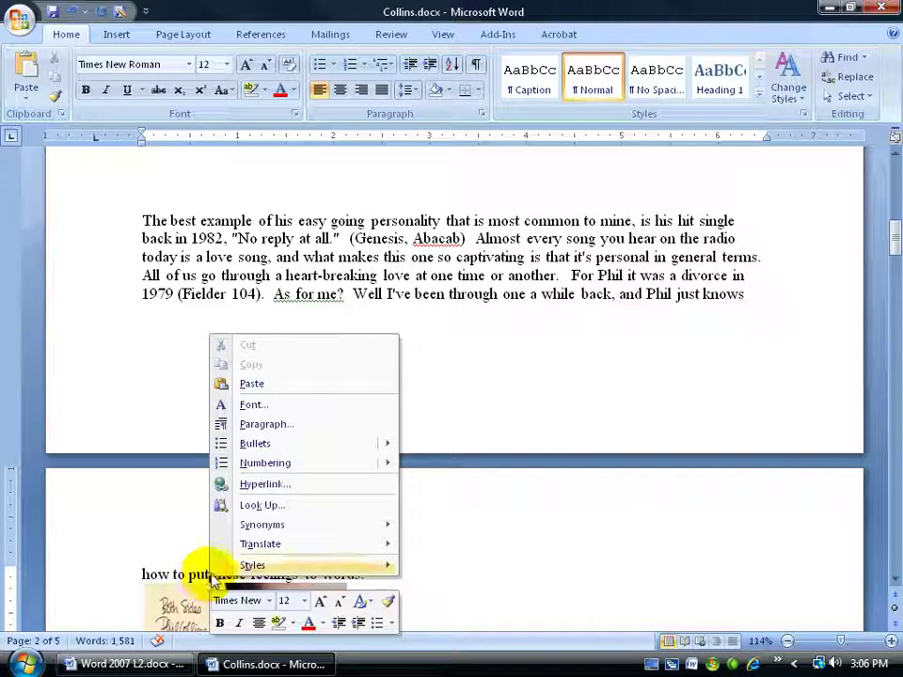
click(278, 426)
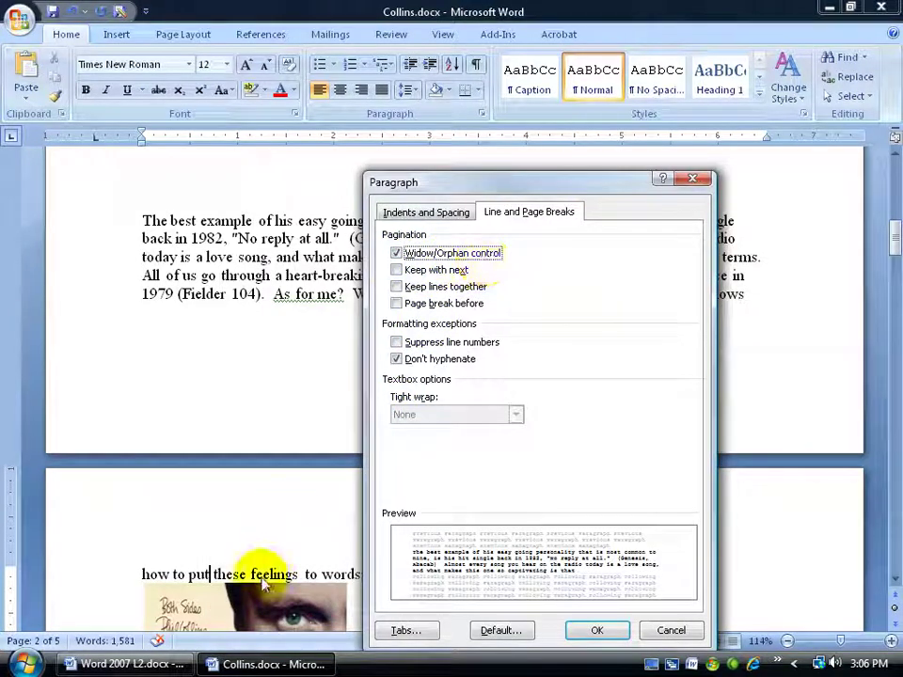
click(596, 630)
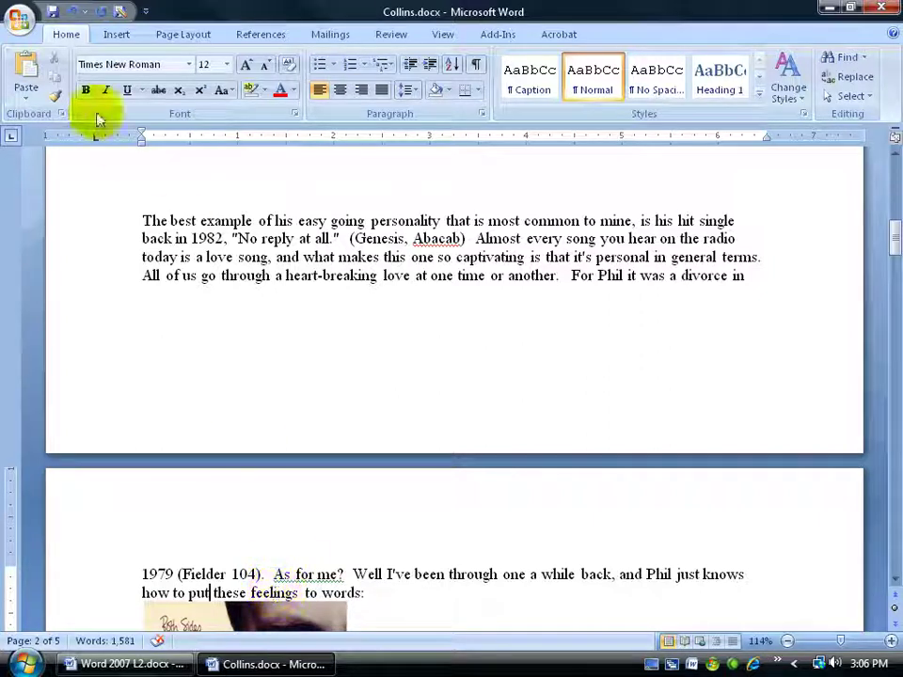
click(72, 12)
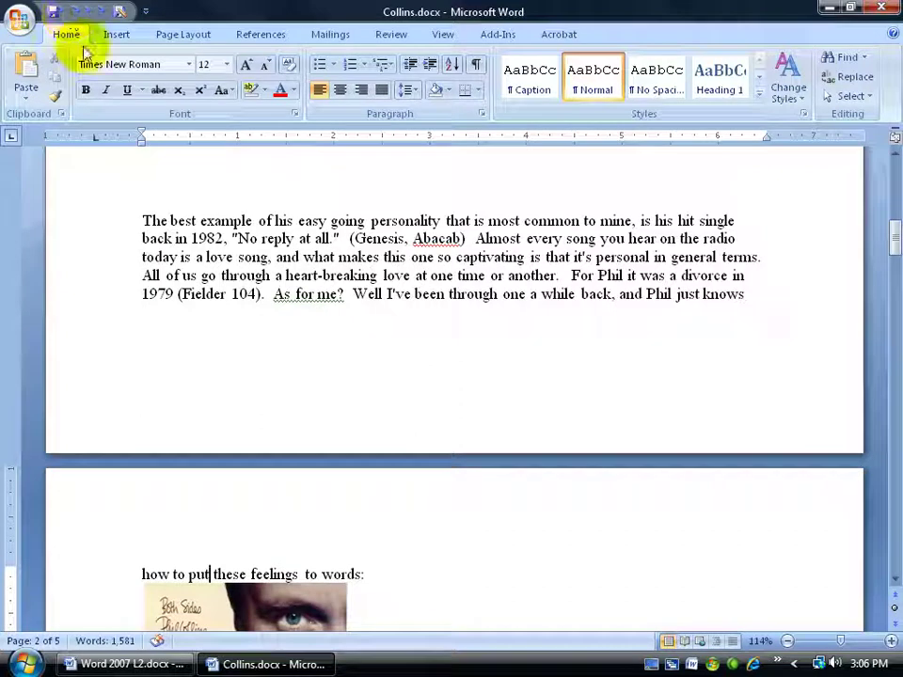
Add four more blank lines above the "The best example" paragraph so only its first line stays on page 1.
click(143, 200)
key(Return)
key(Return)
key(Return)
key(Return)
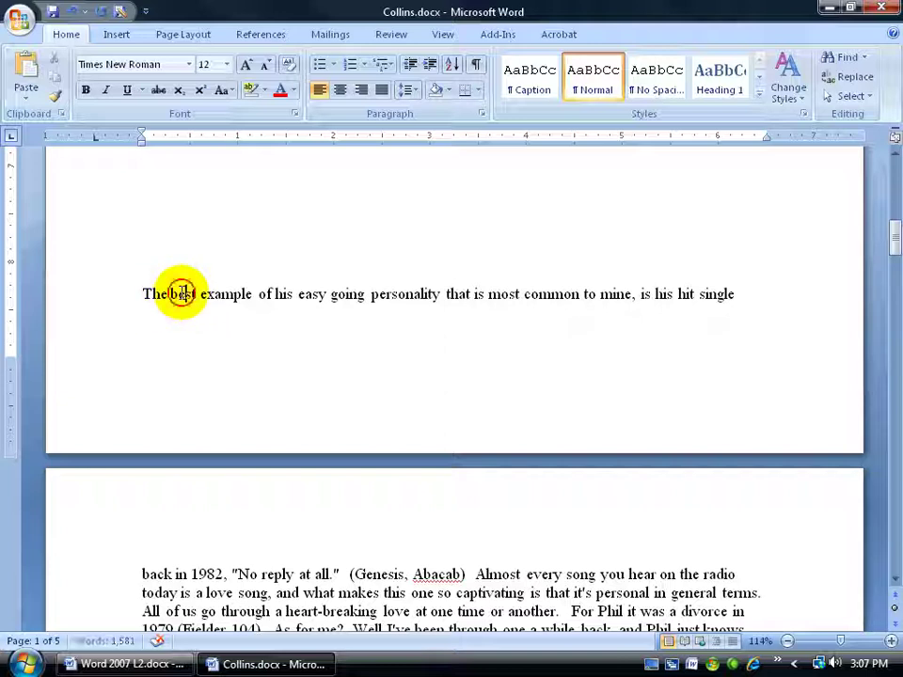
Try Widow/Orphan control on the paragraph split after its first line, and undo it together with the inserted blank lines.
right_click(185, 294)
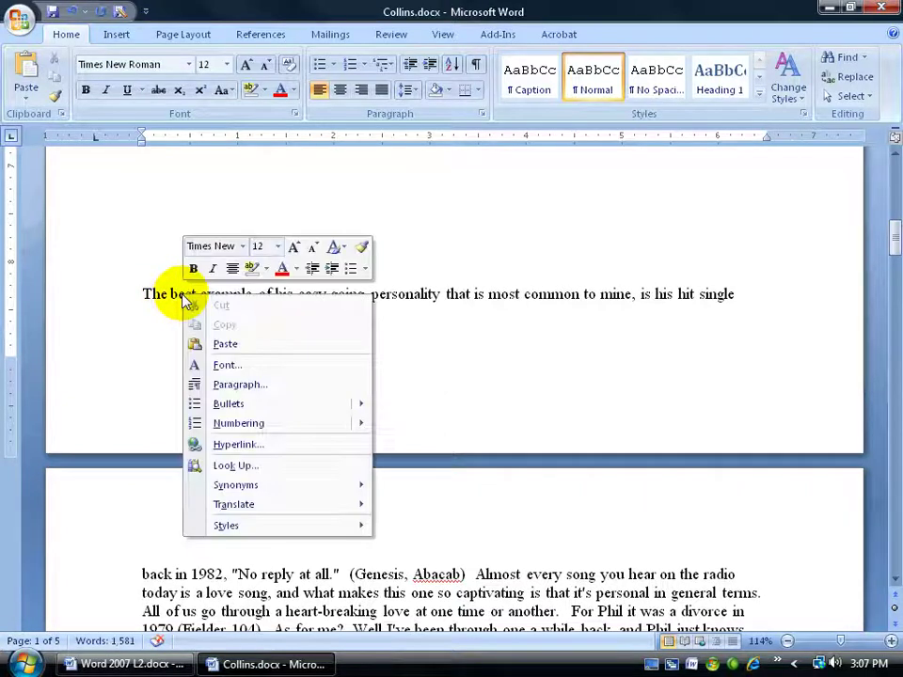
click(226, 383)
click(396, 253)
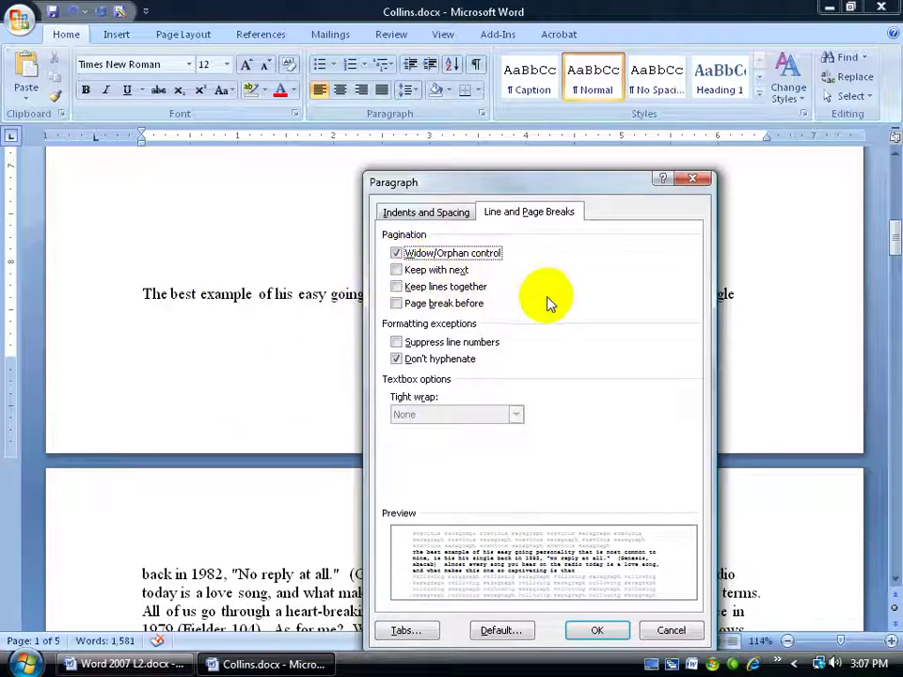
click(588, 630)
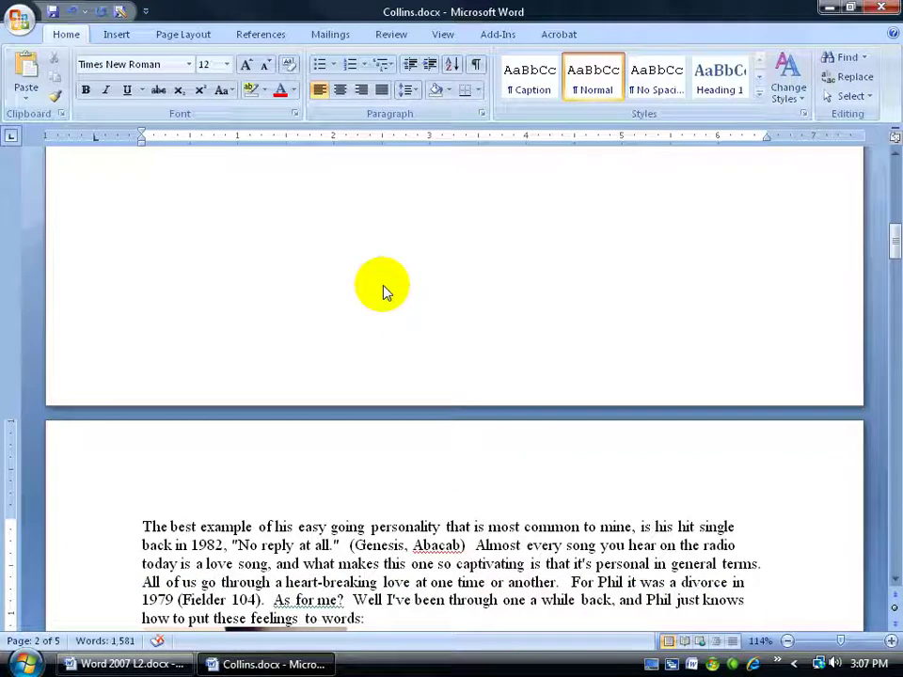
click(72, 12)
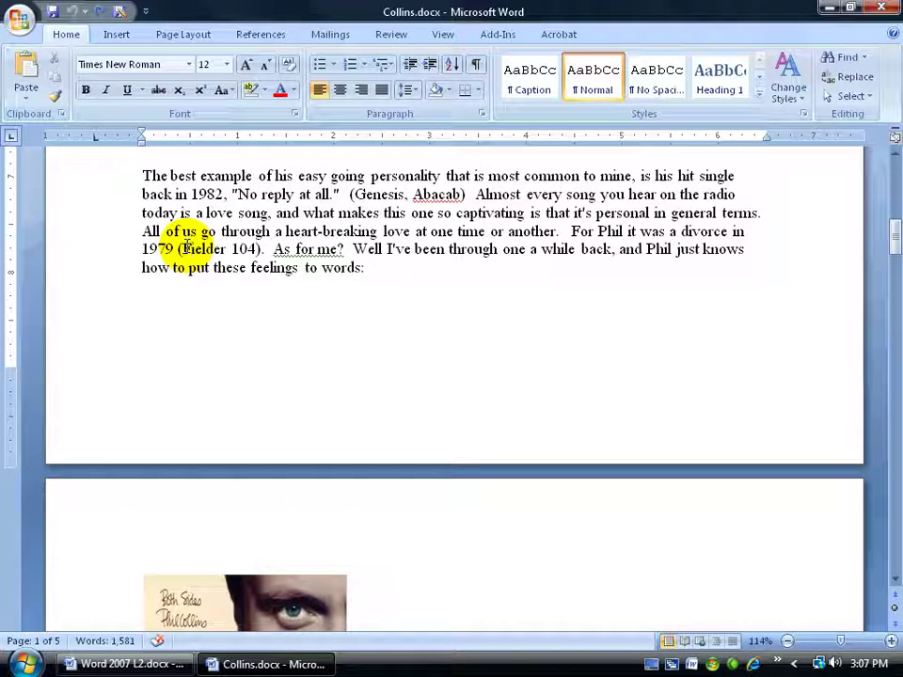
Turn on Keep with next for the "The best example" paragraph so it stays with the picture below it.
click(482, 114)
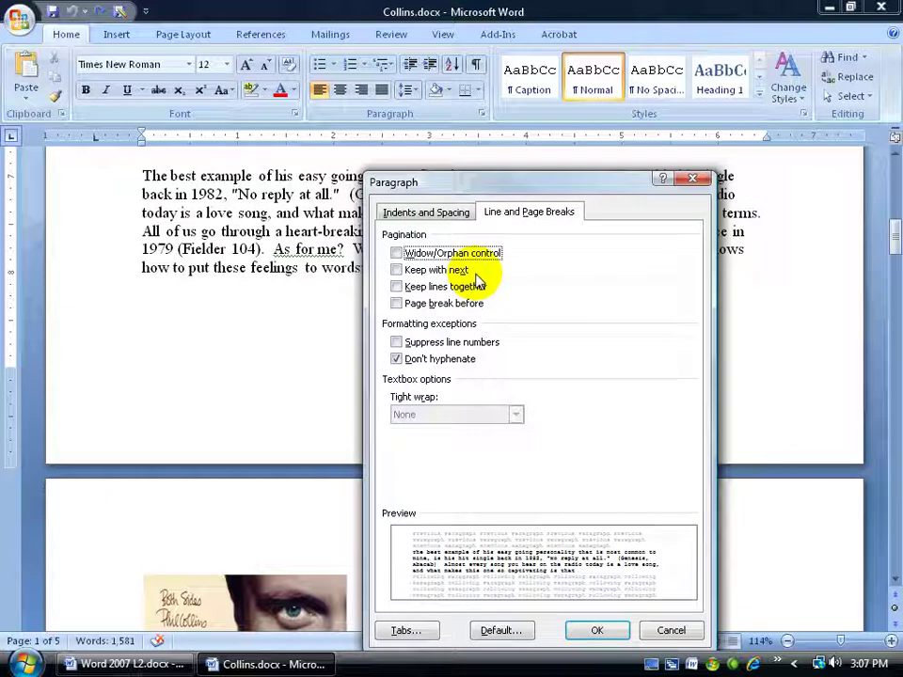
drag(504, 181, 574, 178)
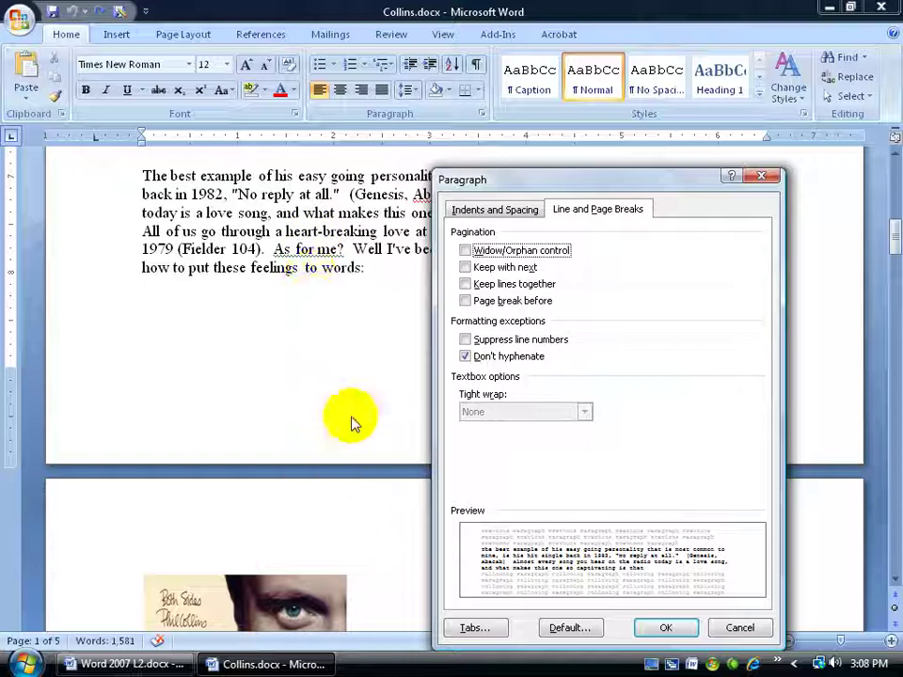
click(466, 267)
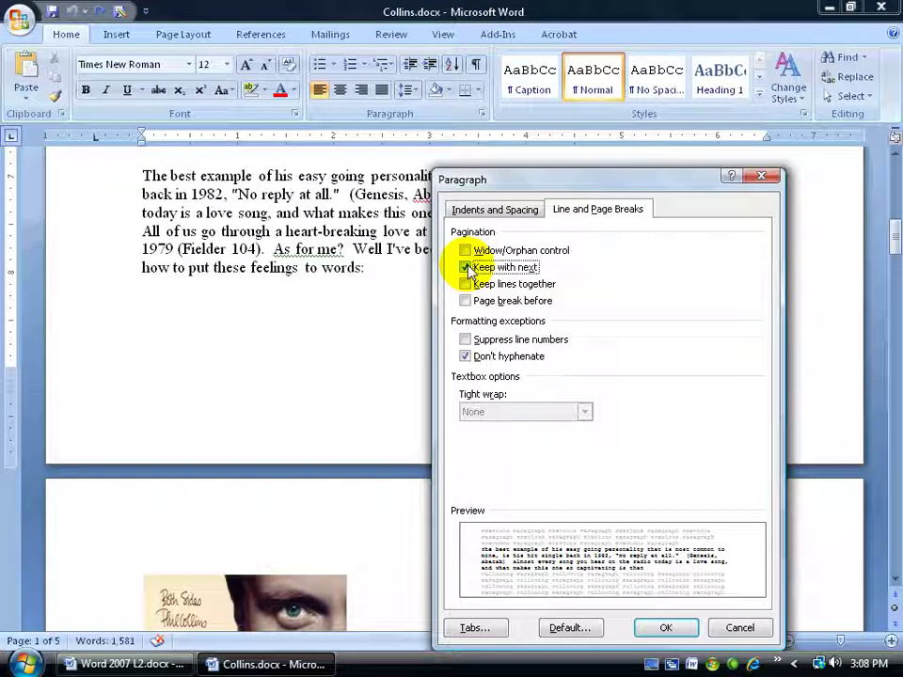
click(646, 625)
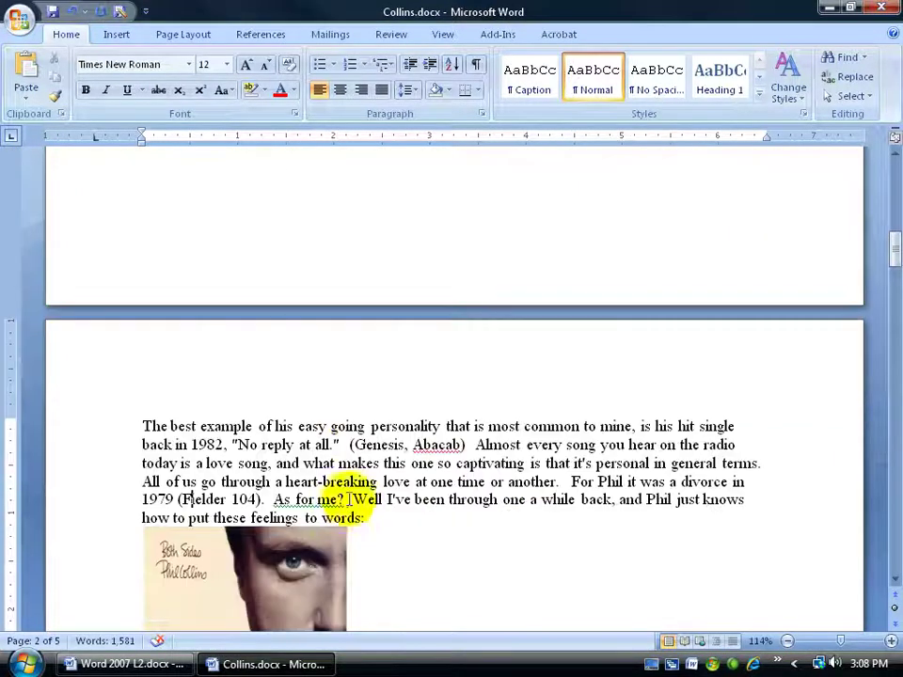
Examine where the "The best example" paragraph and the picture's paragraph end by temporarily showing the formatting marks.
drag(300, 444, 404, 445)
scroll(369, 479, down, 2)
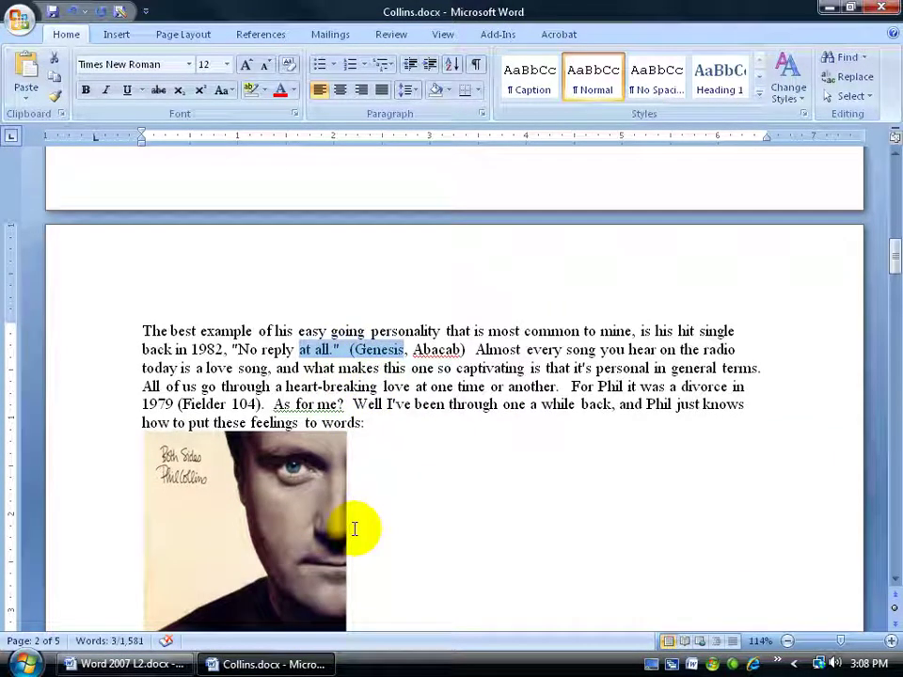
scroll(367, 517, down, 2)
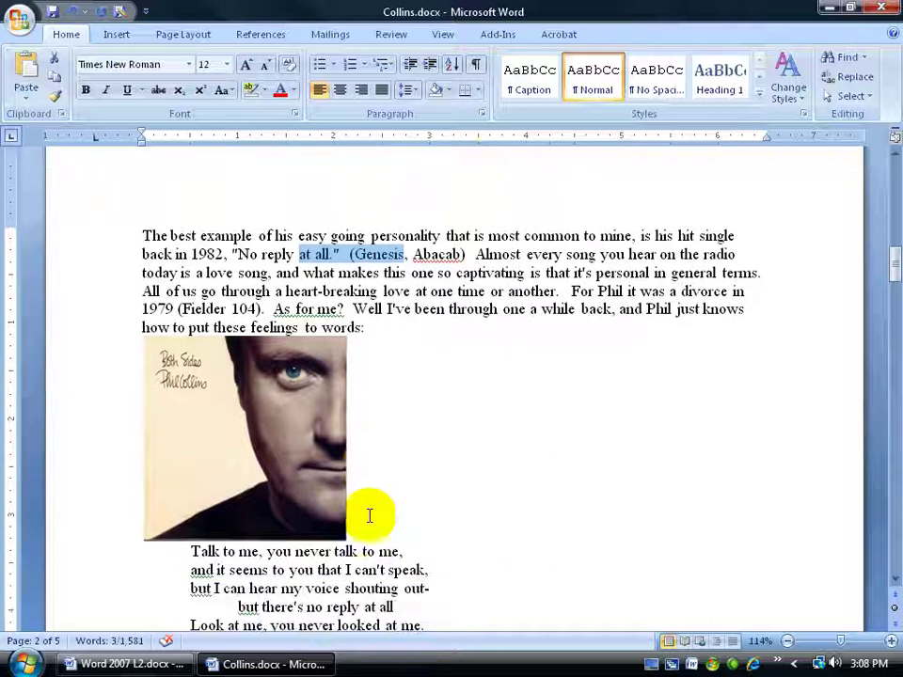
click(477, 68)
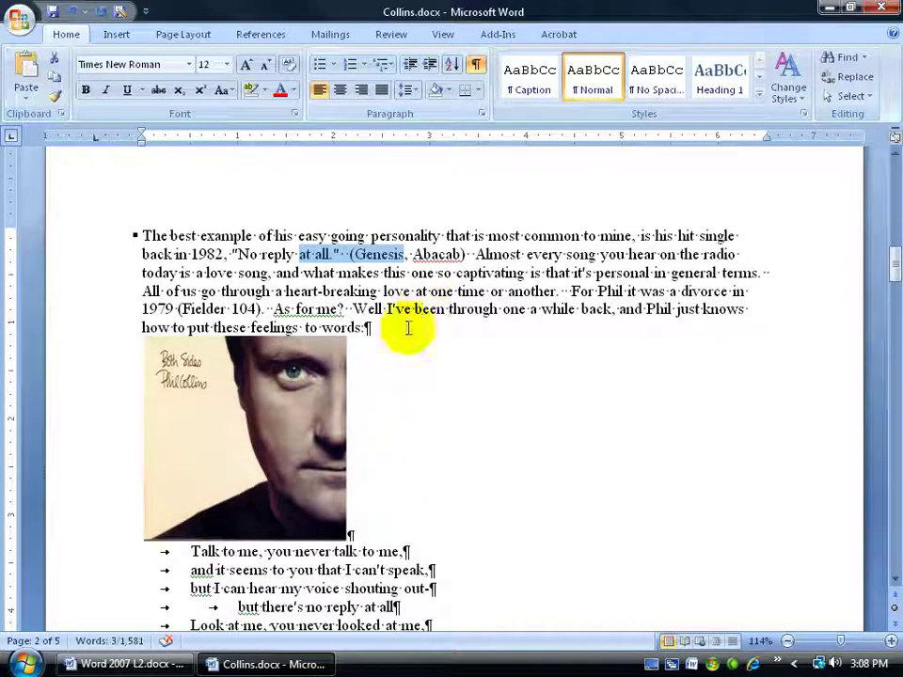
drag(371, 328, 167, 235)
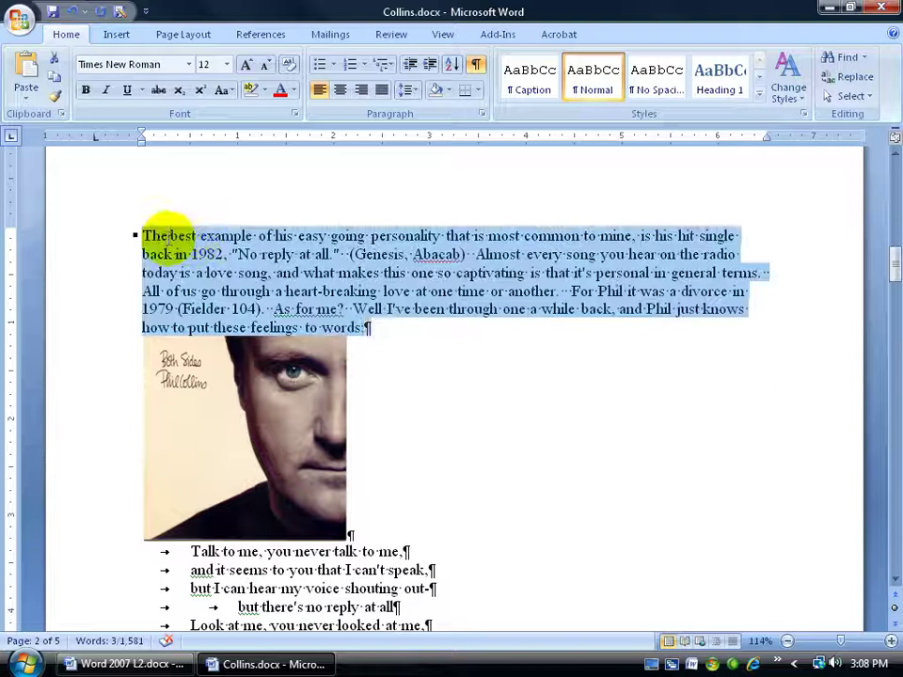
click(353, 528)
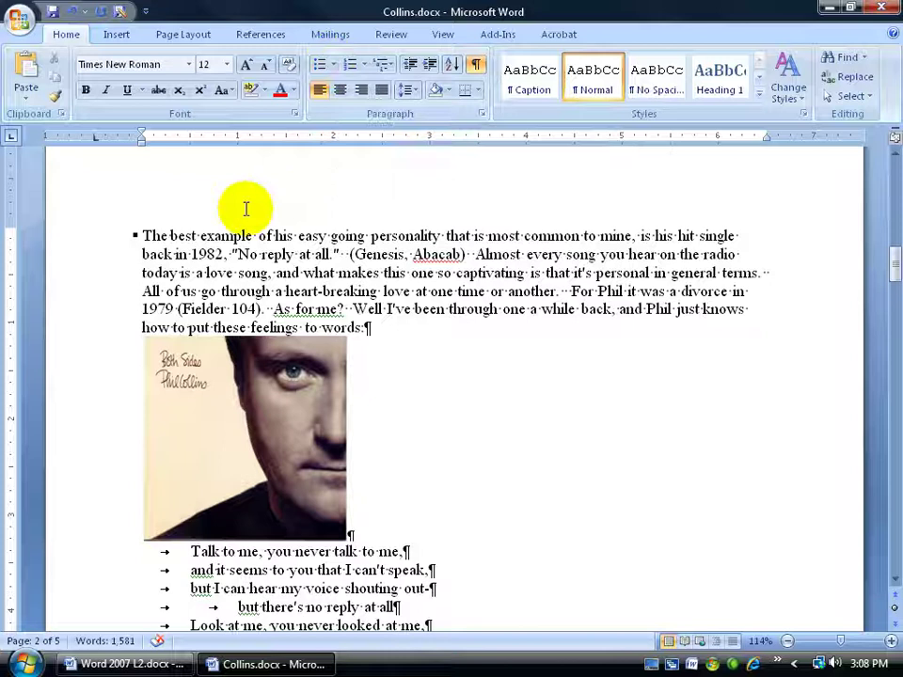
click(475, 64)
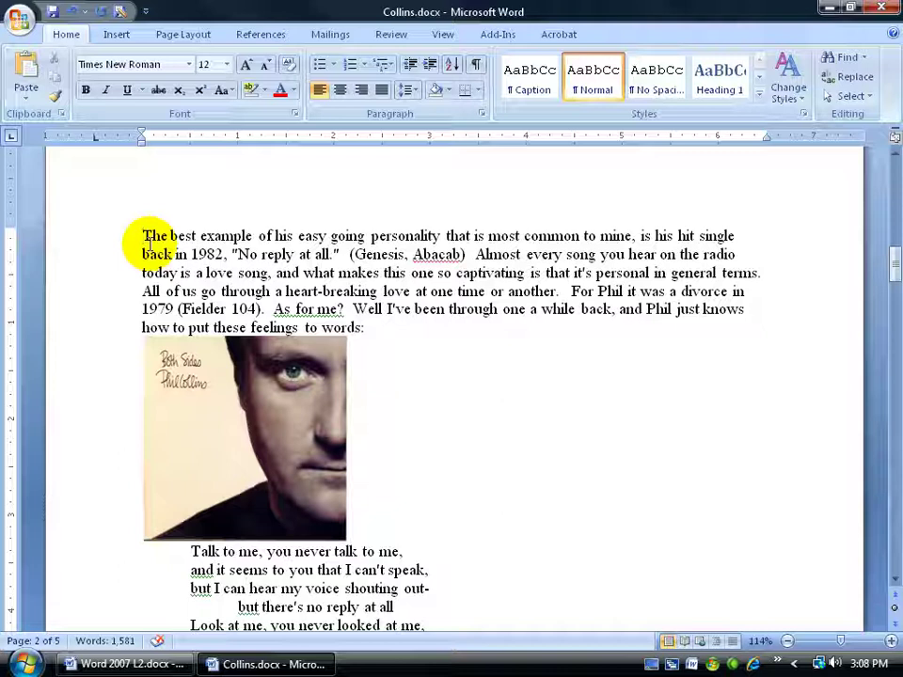
click(144, 240)
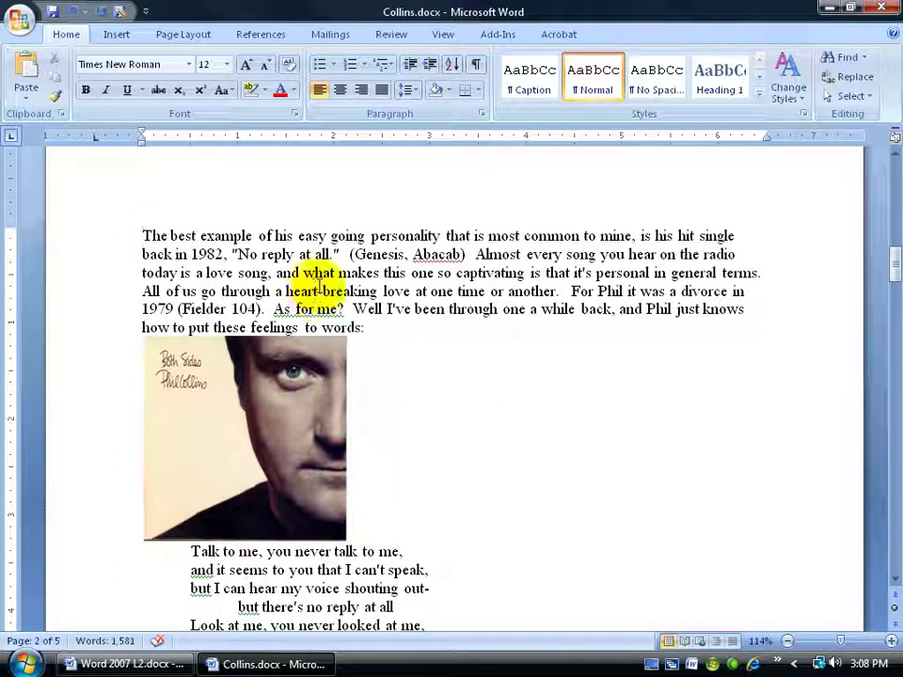
Show the formatting marks and turn off Keep with next for the "The best example" paragraph.
click(476, 64)
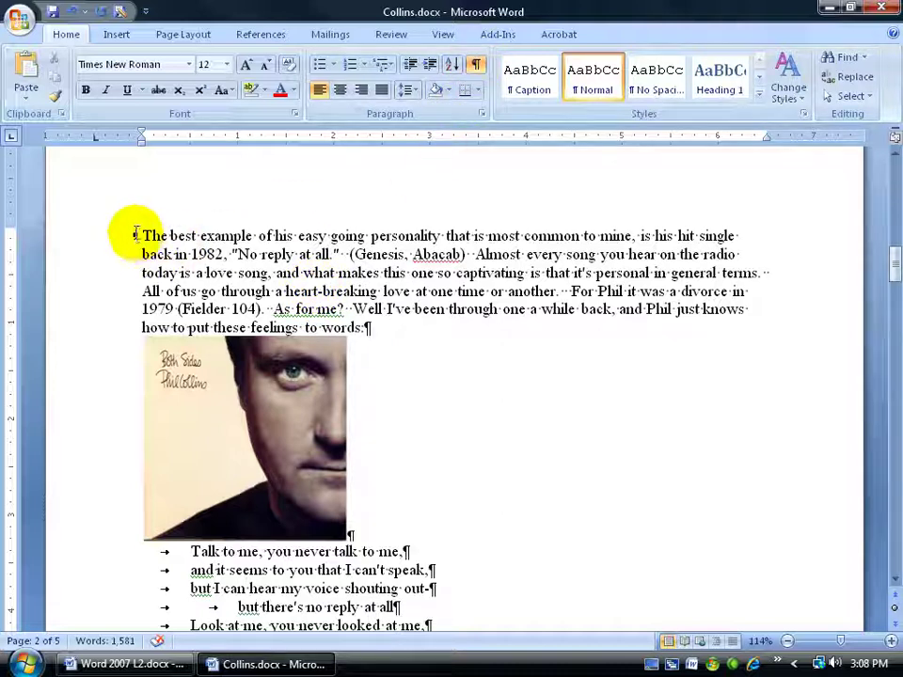
right_click(226, 260)
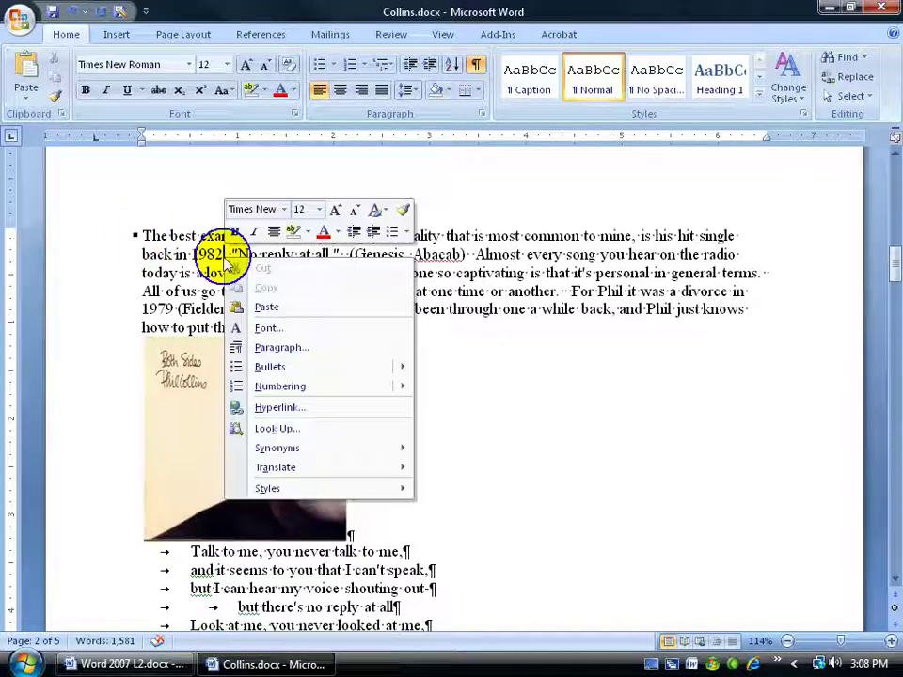
click(278, 347)
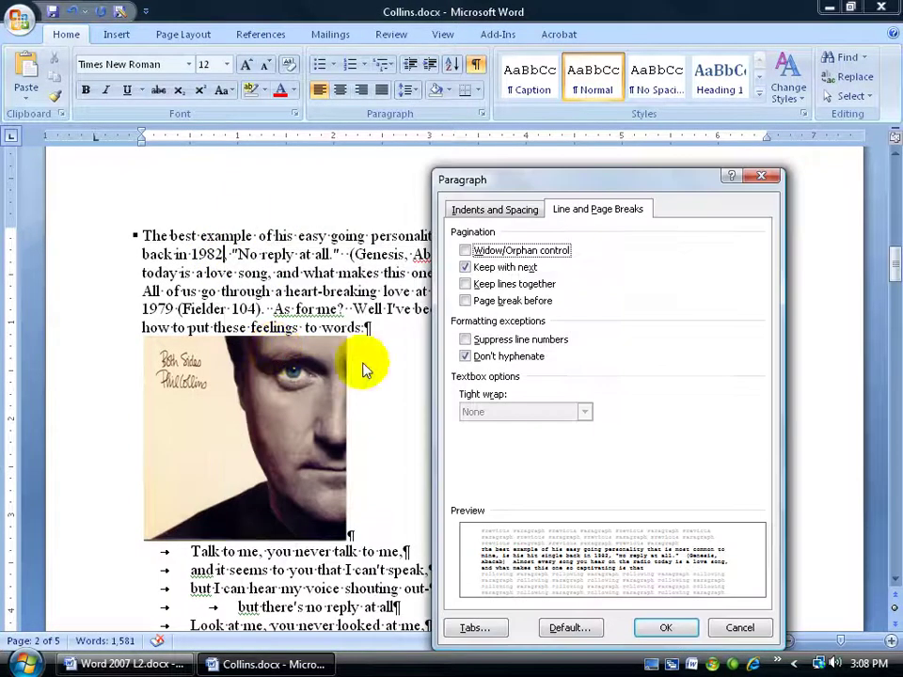
click(465, 267)
click(665, 628)
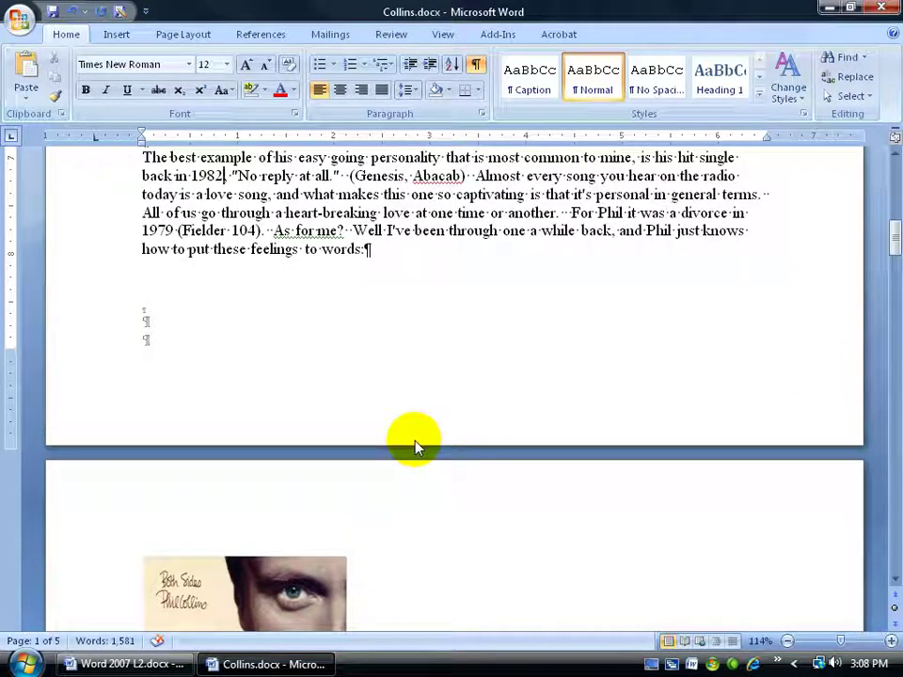
Insert five blank lines above the "The best example" paragraph so it splits across pages 1 and 2.
drag(893, 237, 896, 233)
click(143, 281)
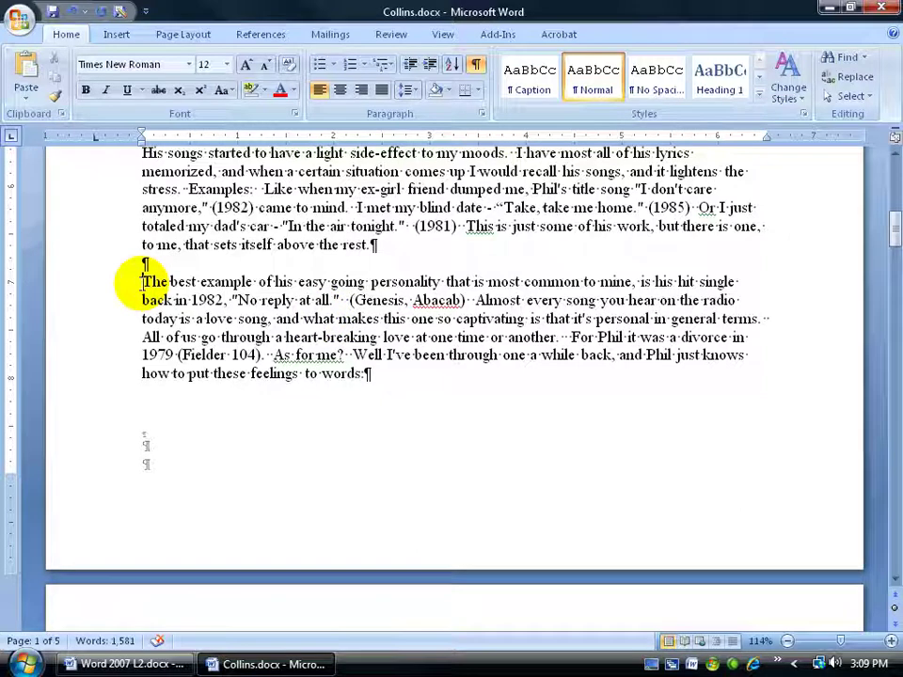
key(Return)
key(Return)
key(Return)
key(Return)
key(Return)
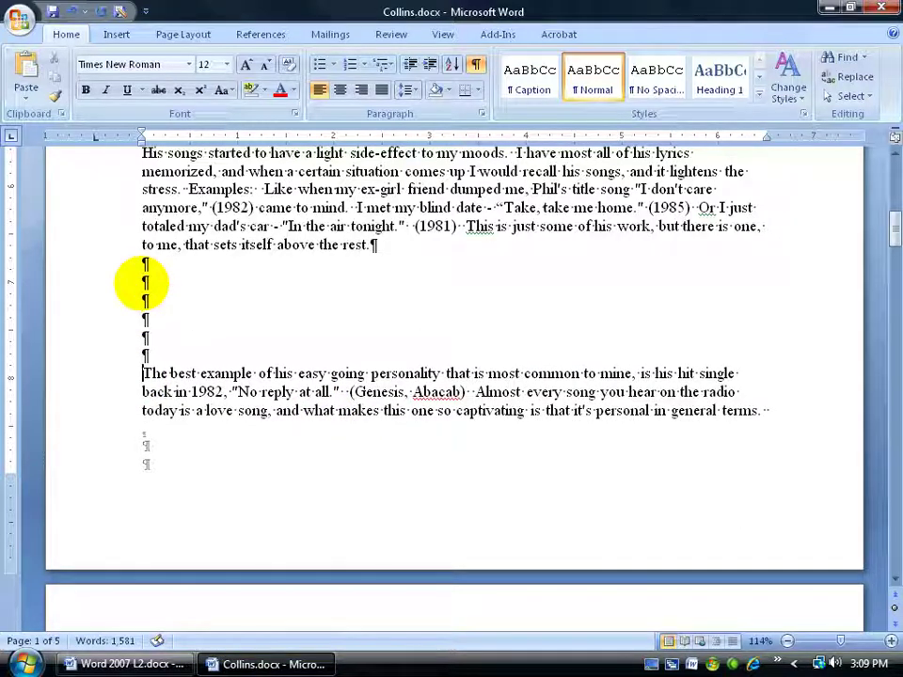
Try Keep lines together on the split "The best example" paragraph, and undo it together with the inserted blank lines.
scroll(193, 381, down, 3)
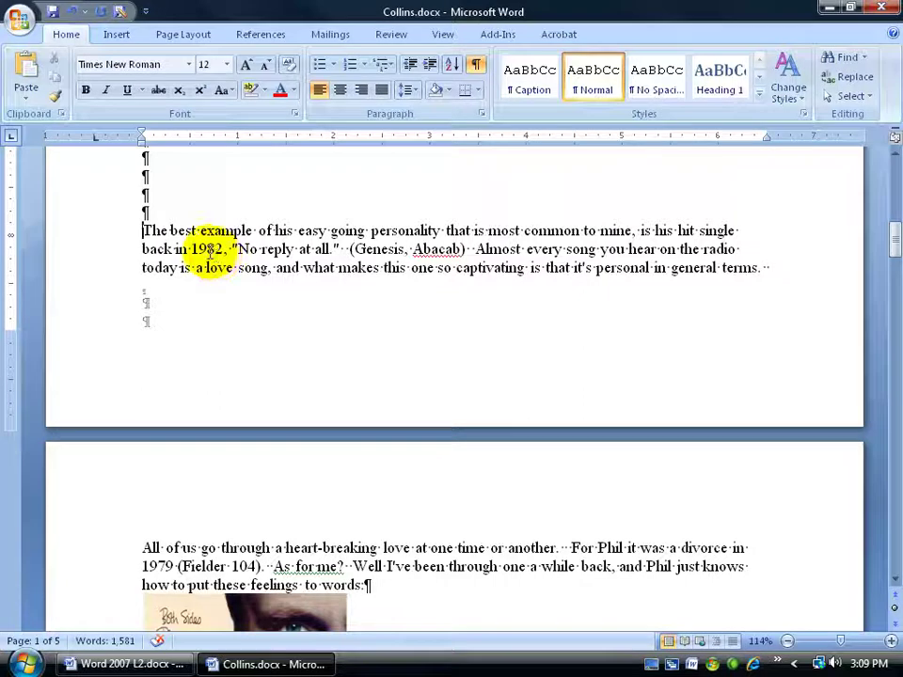
right_click(226, 252)
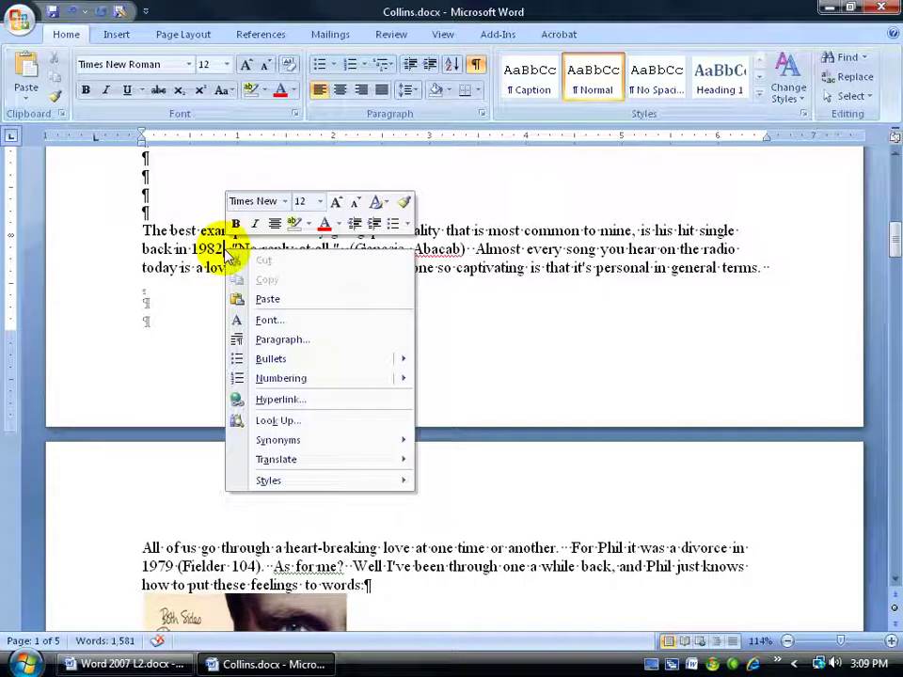
click(277, 341)
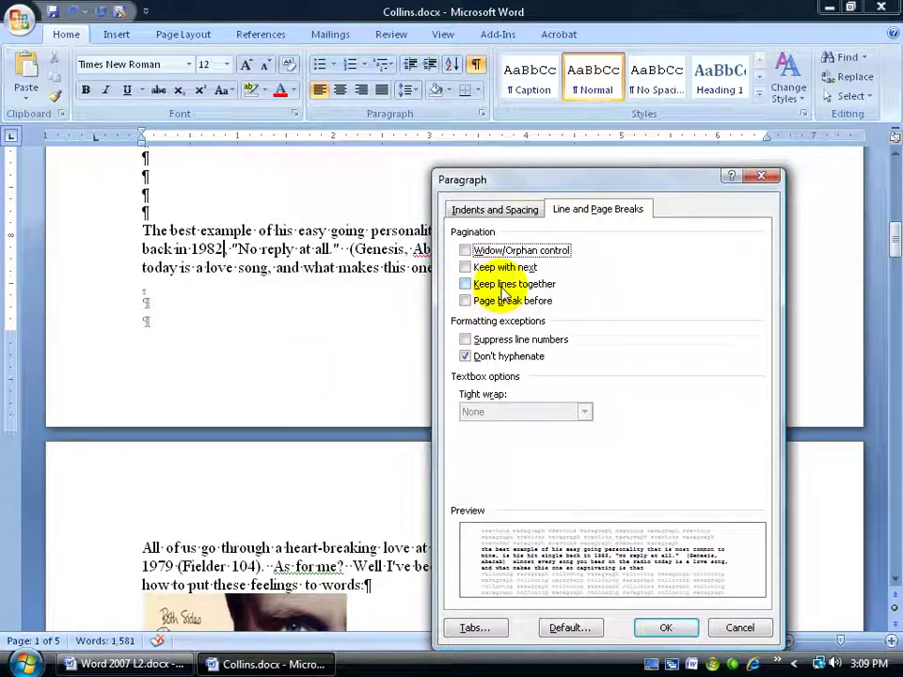
click(470, 284)
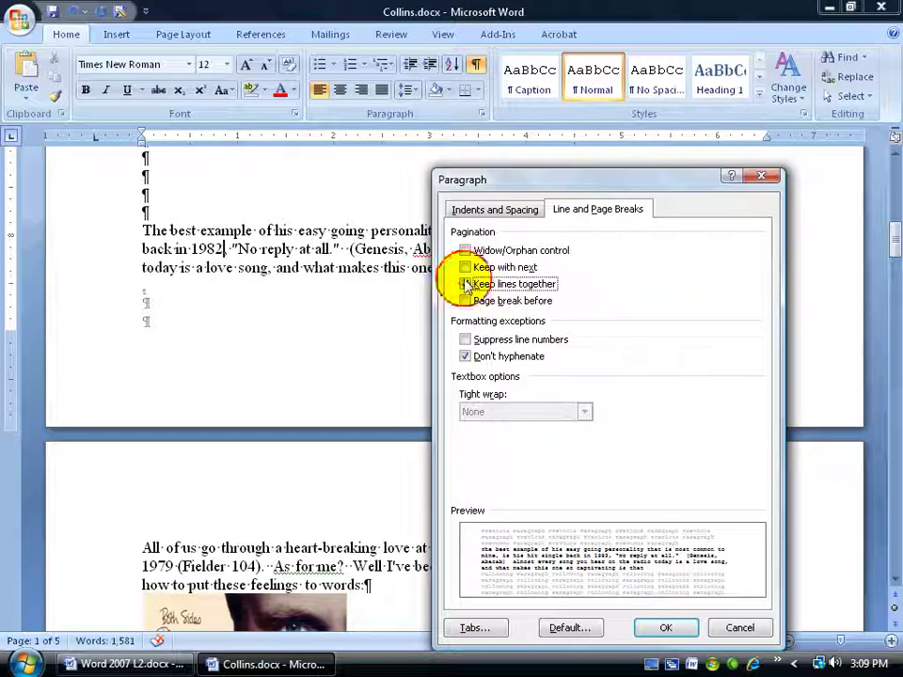
click(667, 626)
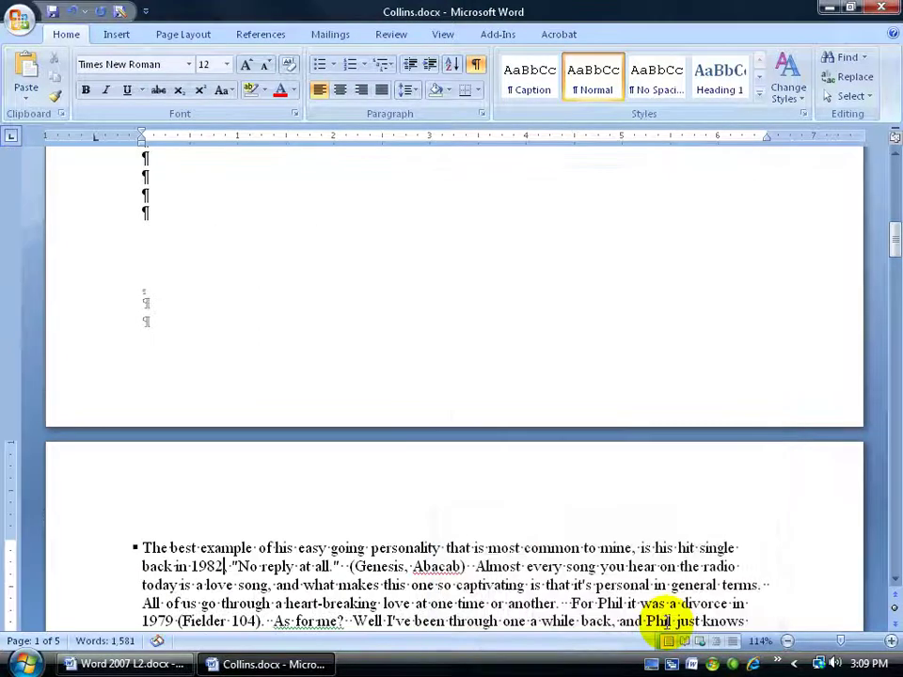
scroll(524, 433, down, 3)
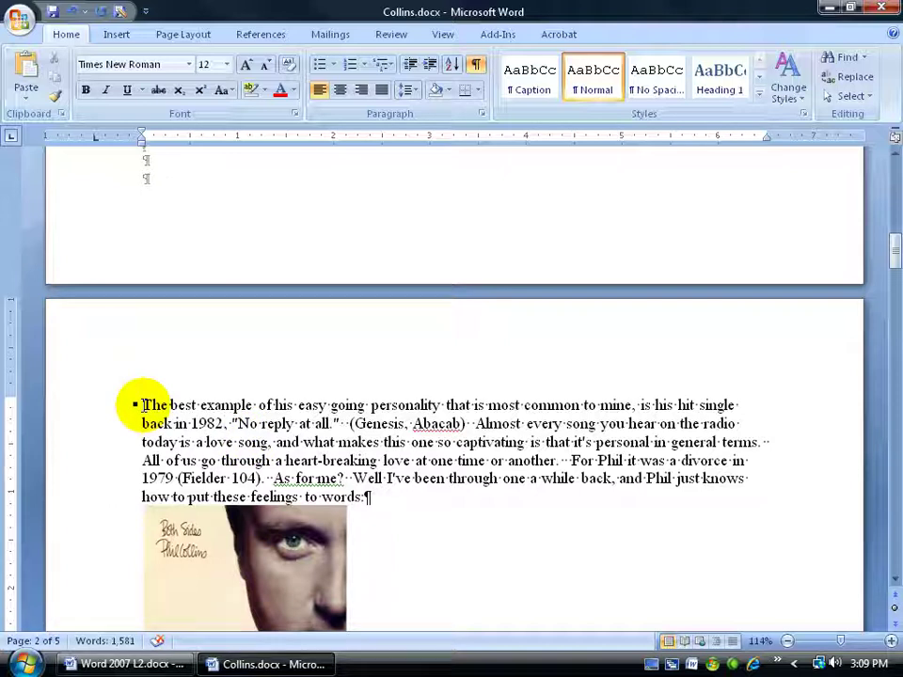
scroll(242, 393, down, 1)
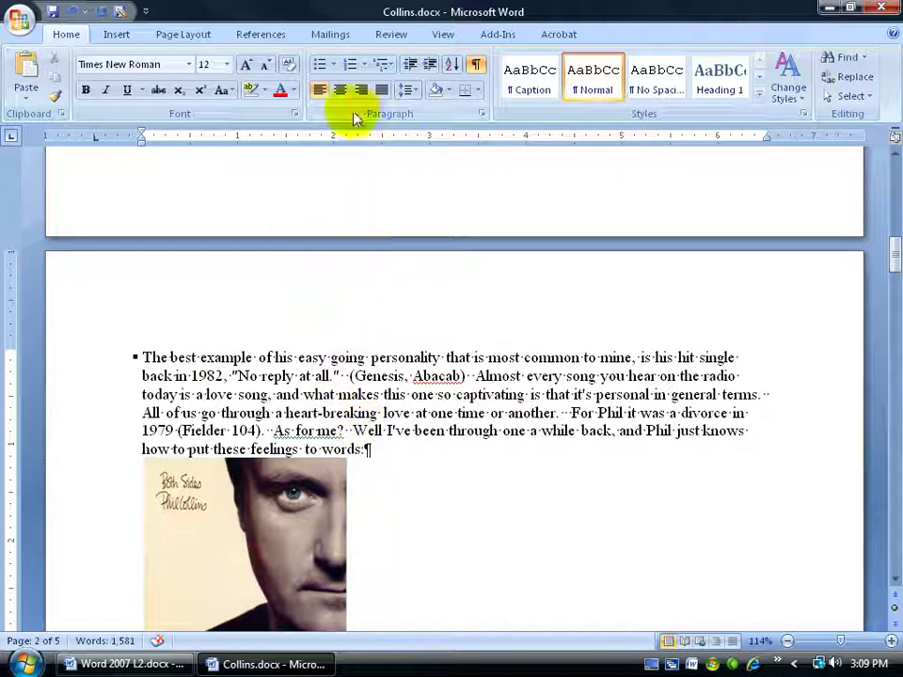
click(72, 11)
click(72, 12)
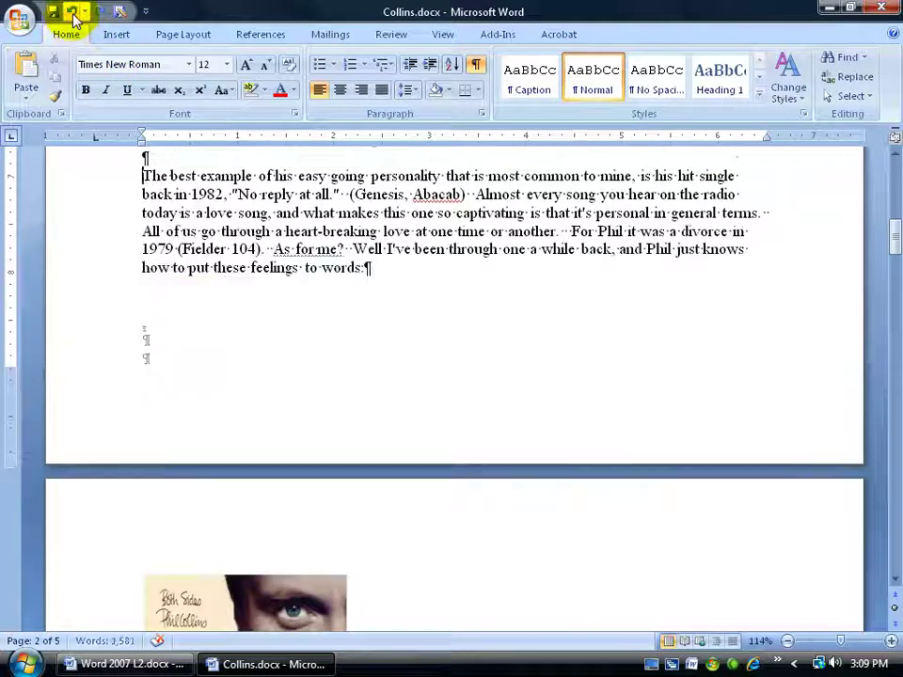
Hide the white space between pages 1 and 2 to view the text continuously, and show it again.
scroll(316, 461, down, 1)
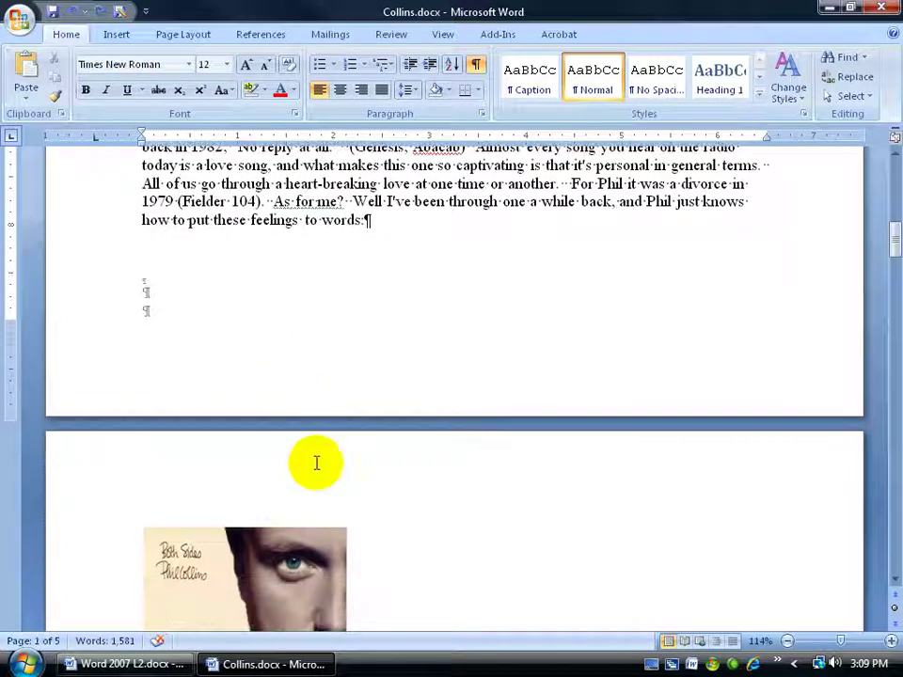
double_click(372, 425)
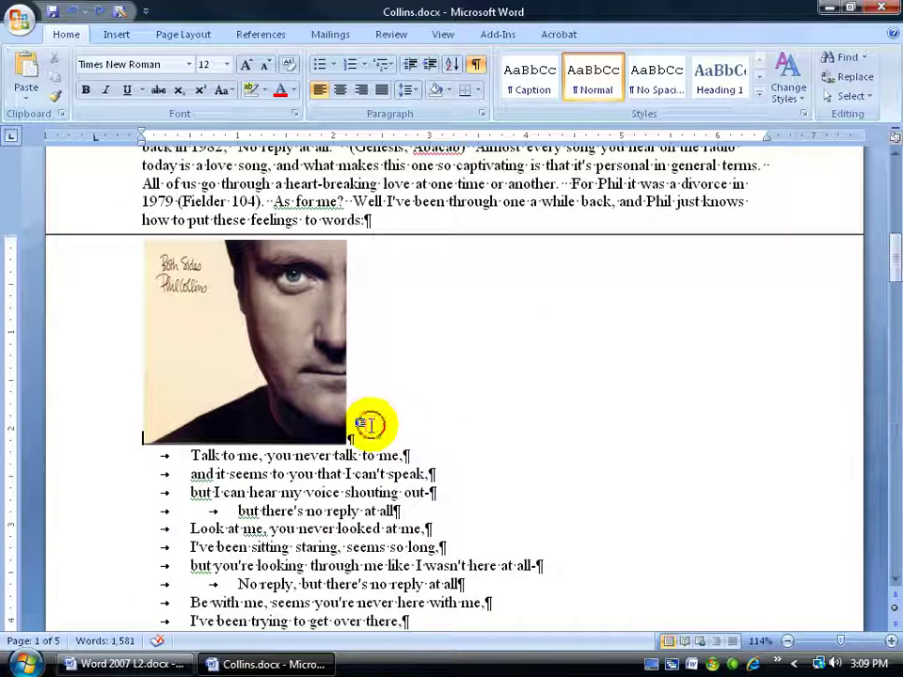
scroll(461, 434, up, 2)
scroll(461, 433, up, 1)
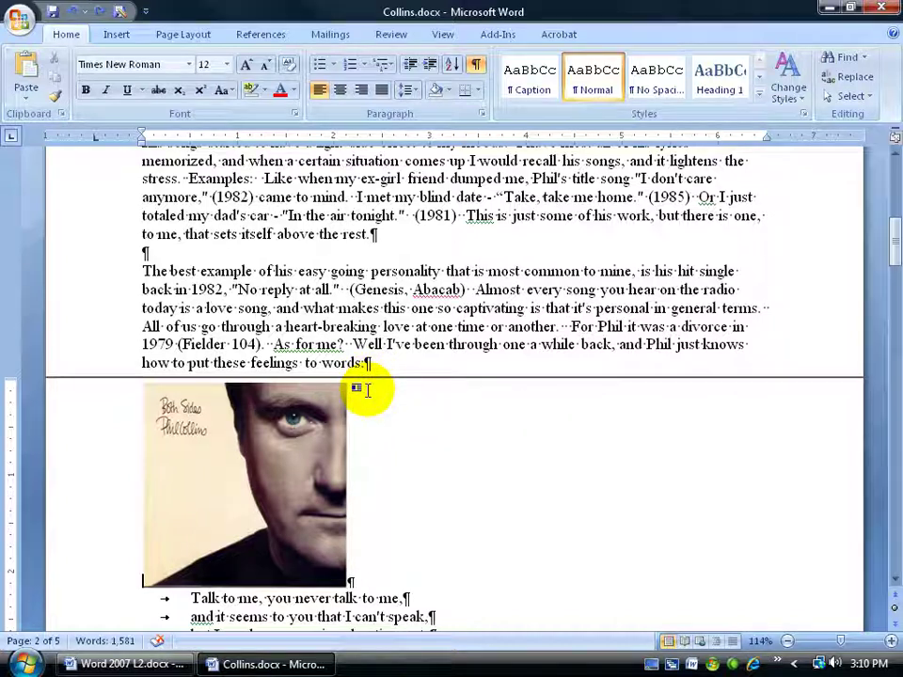
double_click(380, 378)
scroll(429, 433, up, 4)
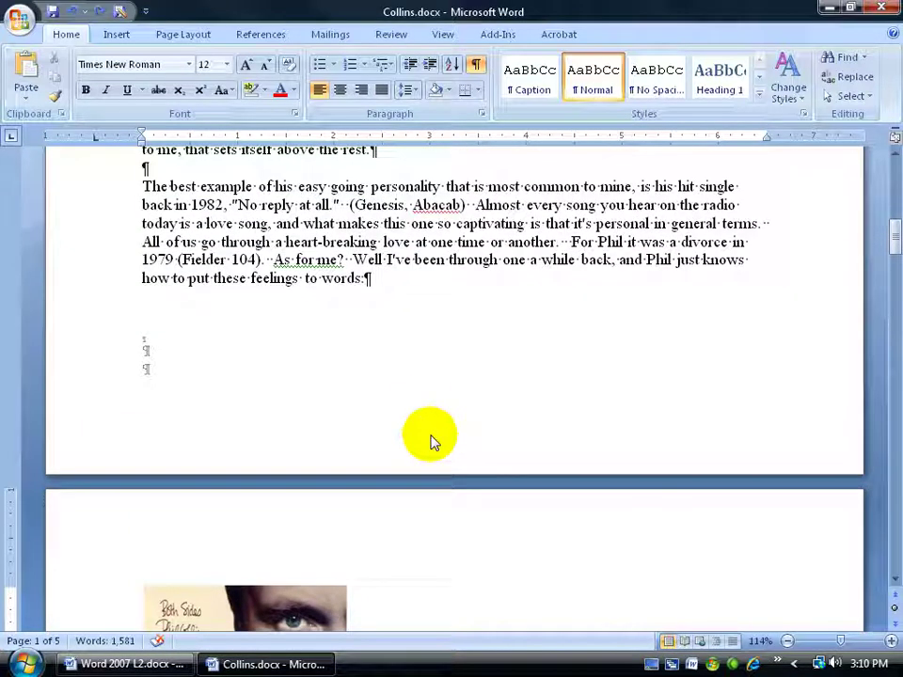
Turn on Page break before for the "The best example" paragraph so it starts on a new page.
click(481, 112)
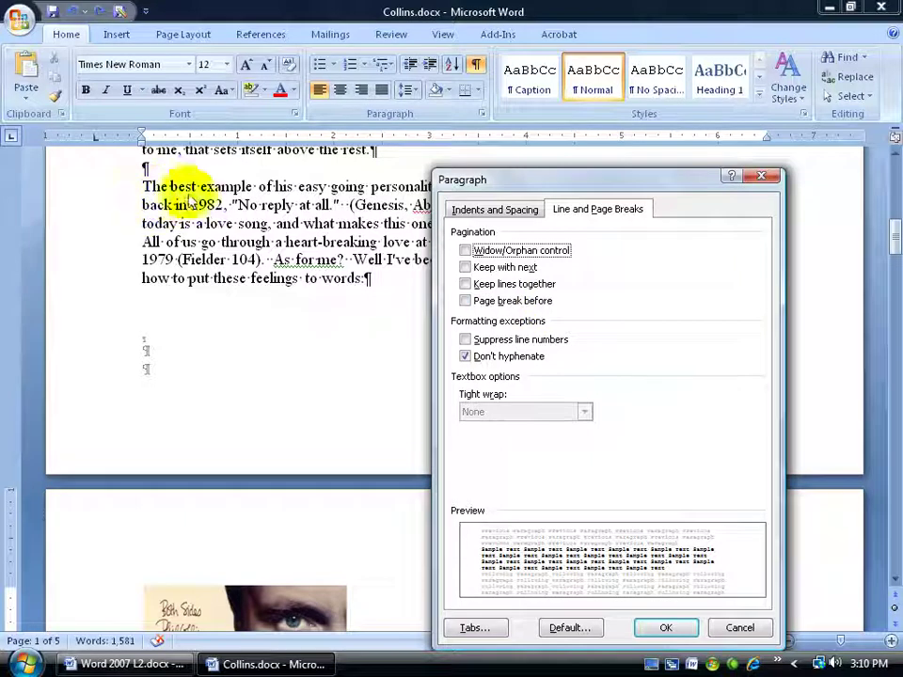
click(734, 628)
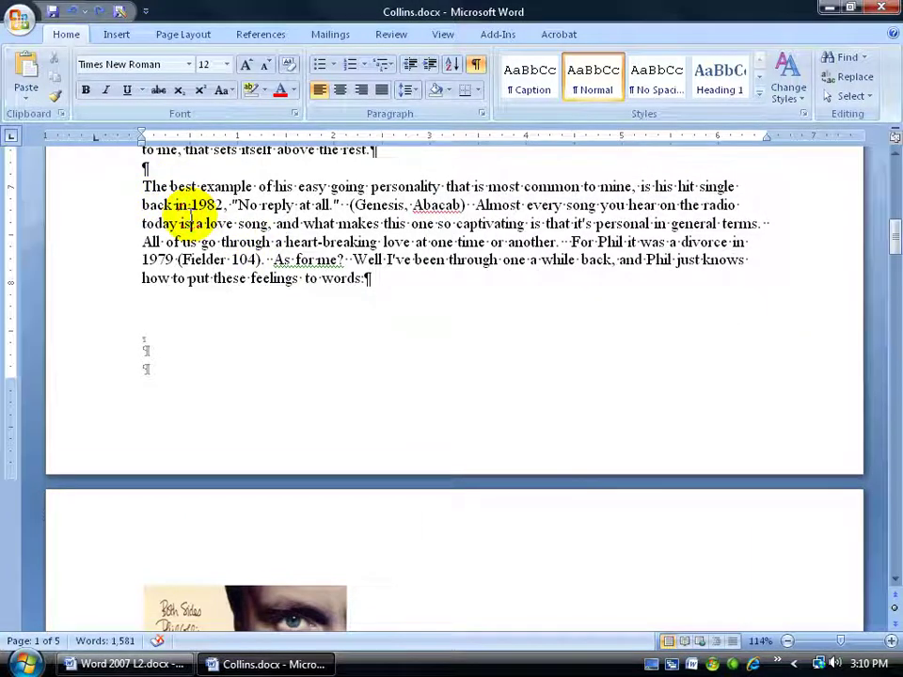
click(481, 114)
click(466, 300)
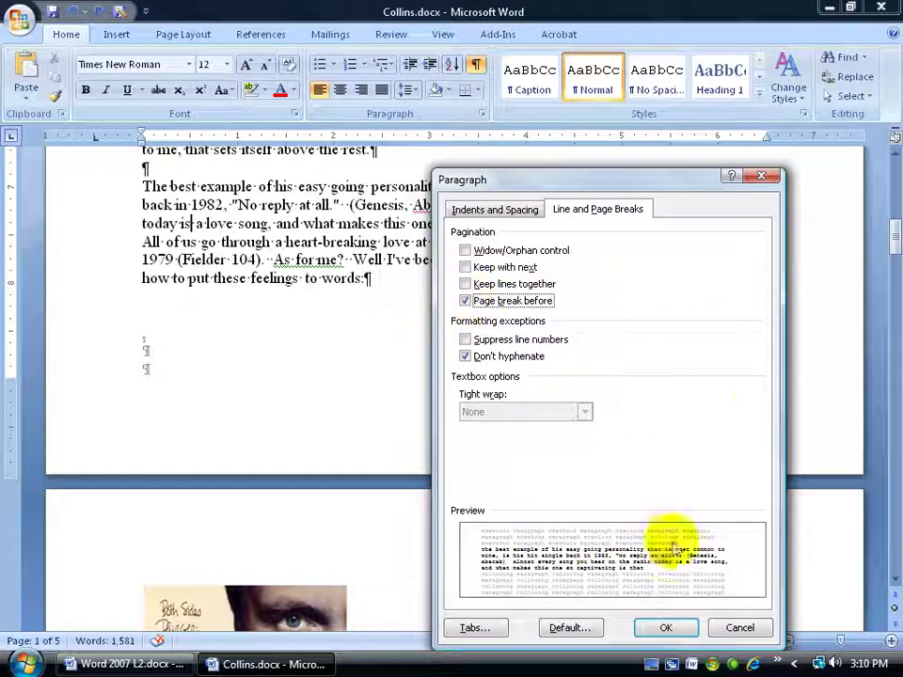
click(665, 629)
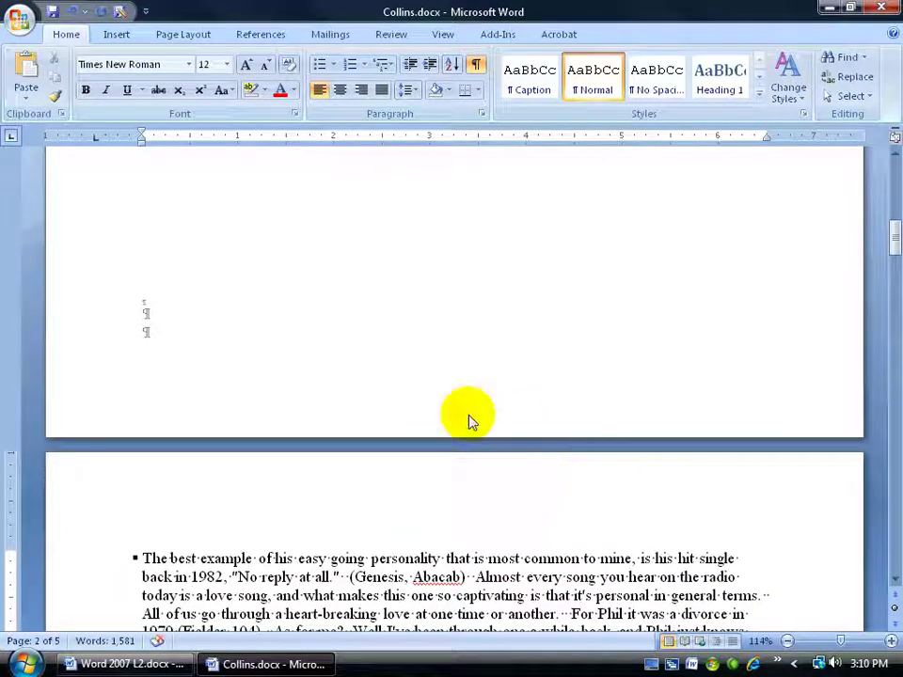
scroll(470, 420, down, 3)
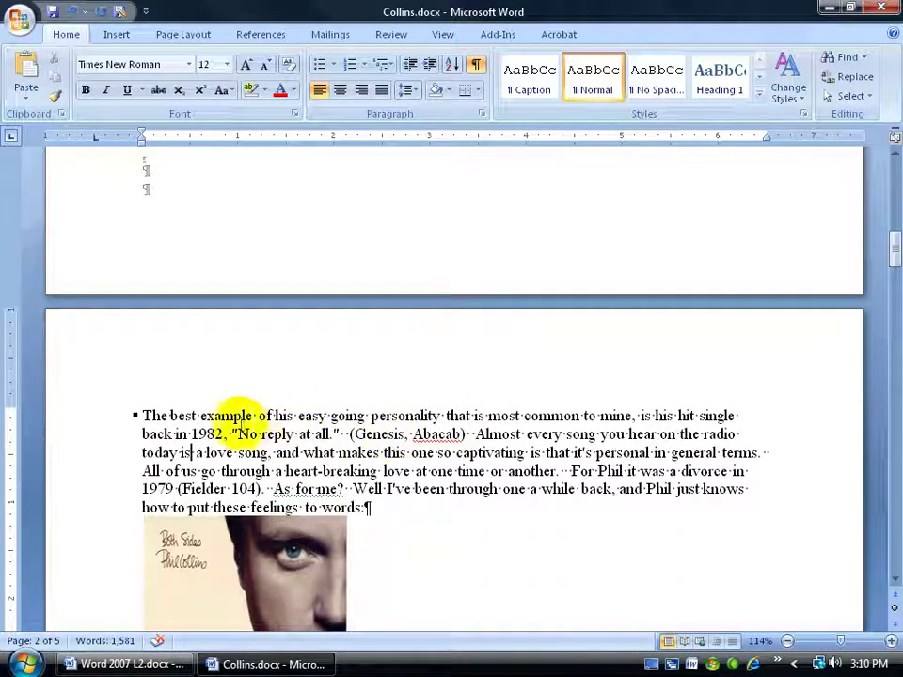